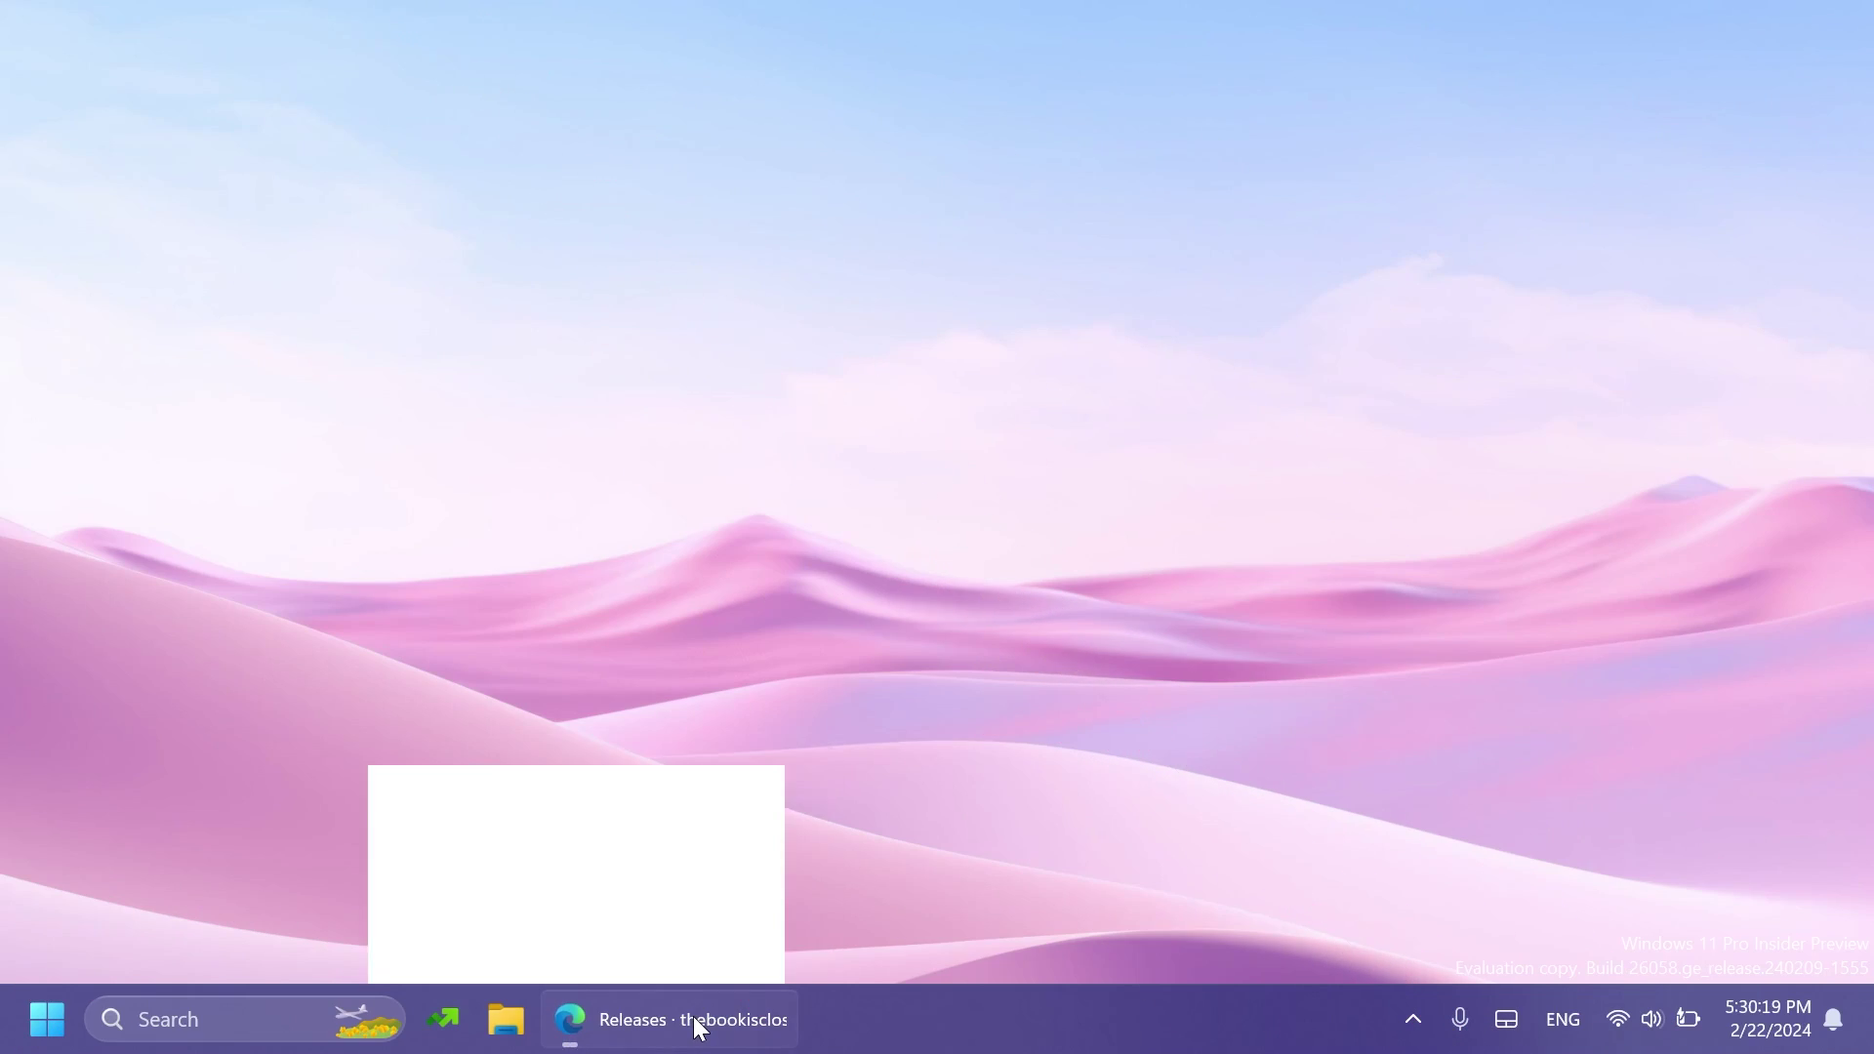
# Extract the ViVeTool archive into C:\hidden features, replacing the existing files.
pyautogui.click(696, 1029)
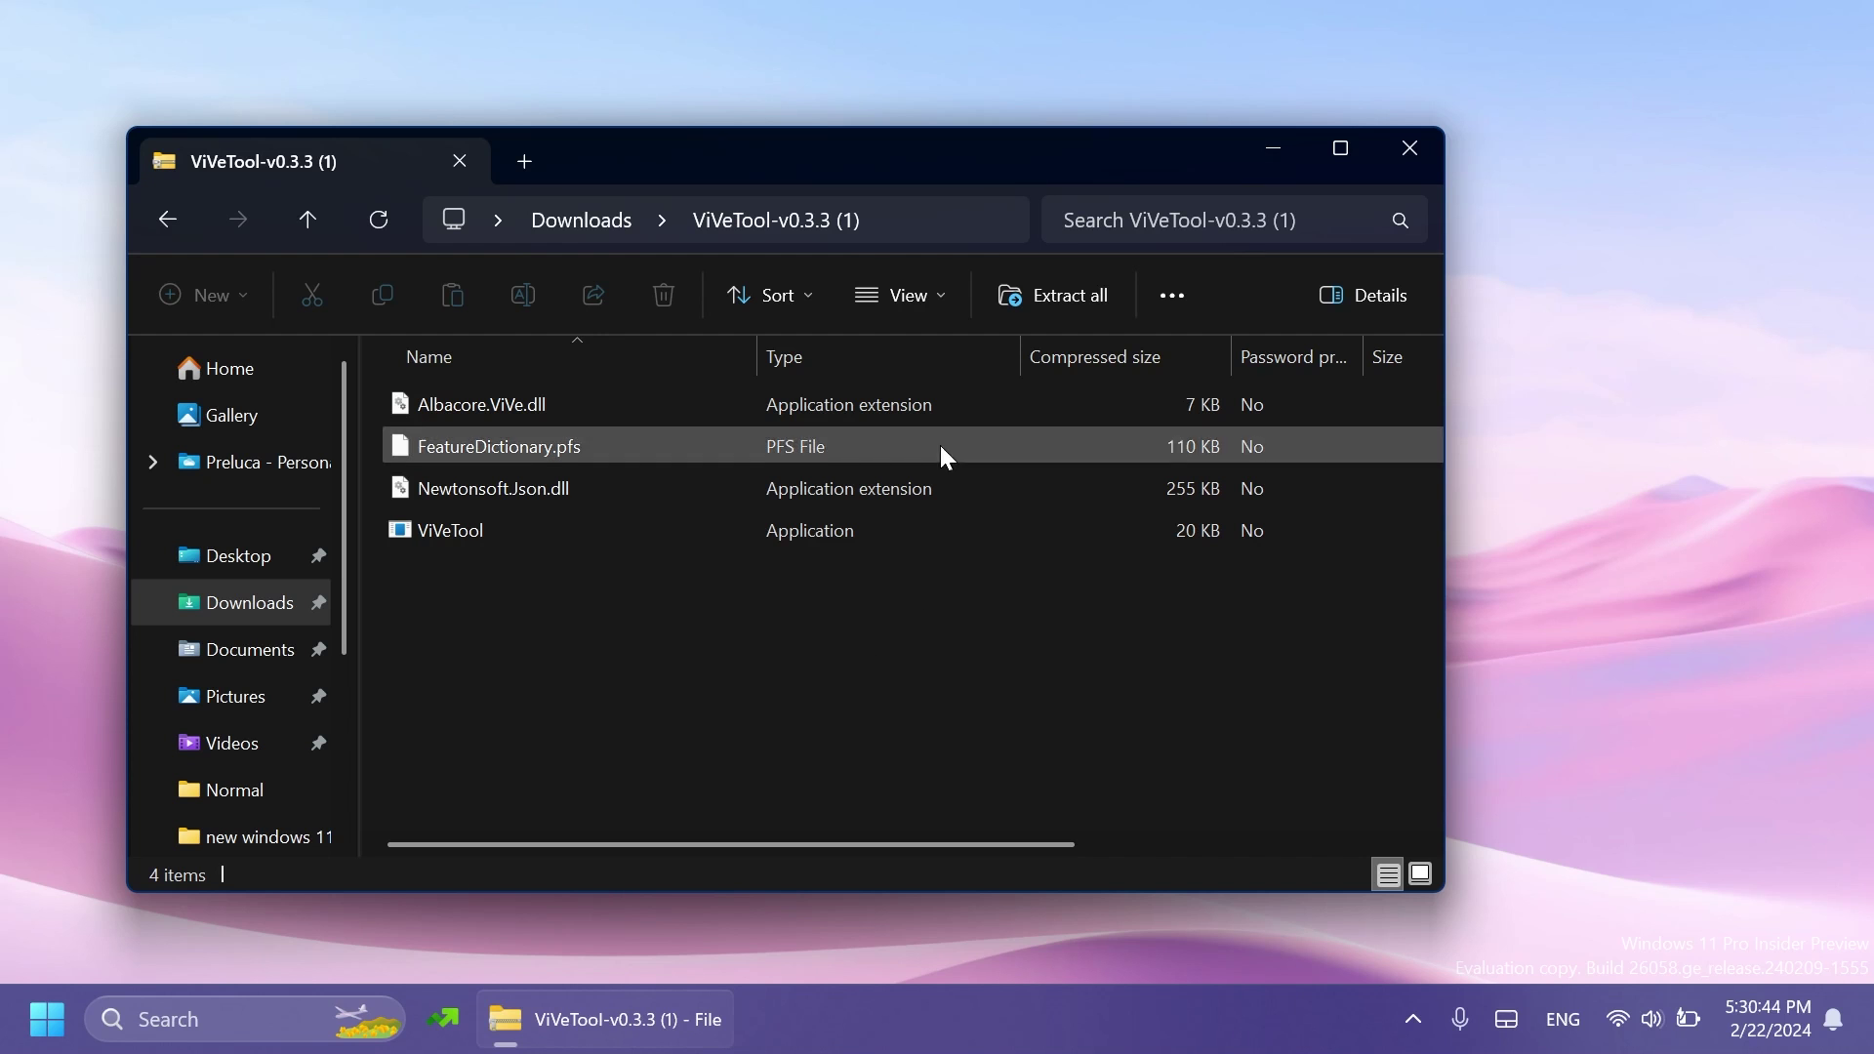
pyautogui.click(1072, 295)
pyautogui.click(1234, 377)
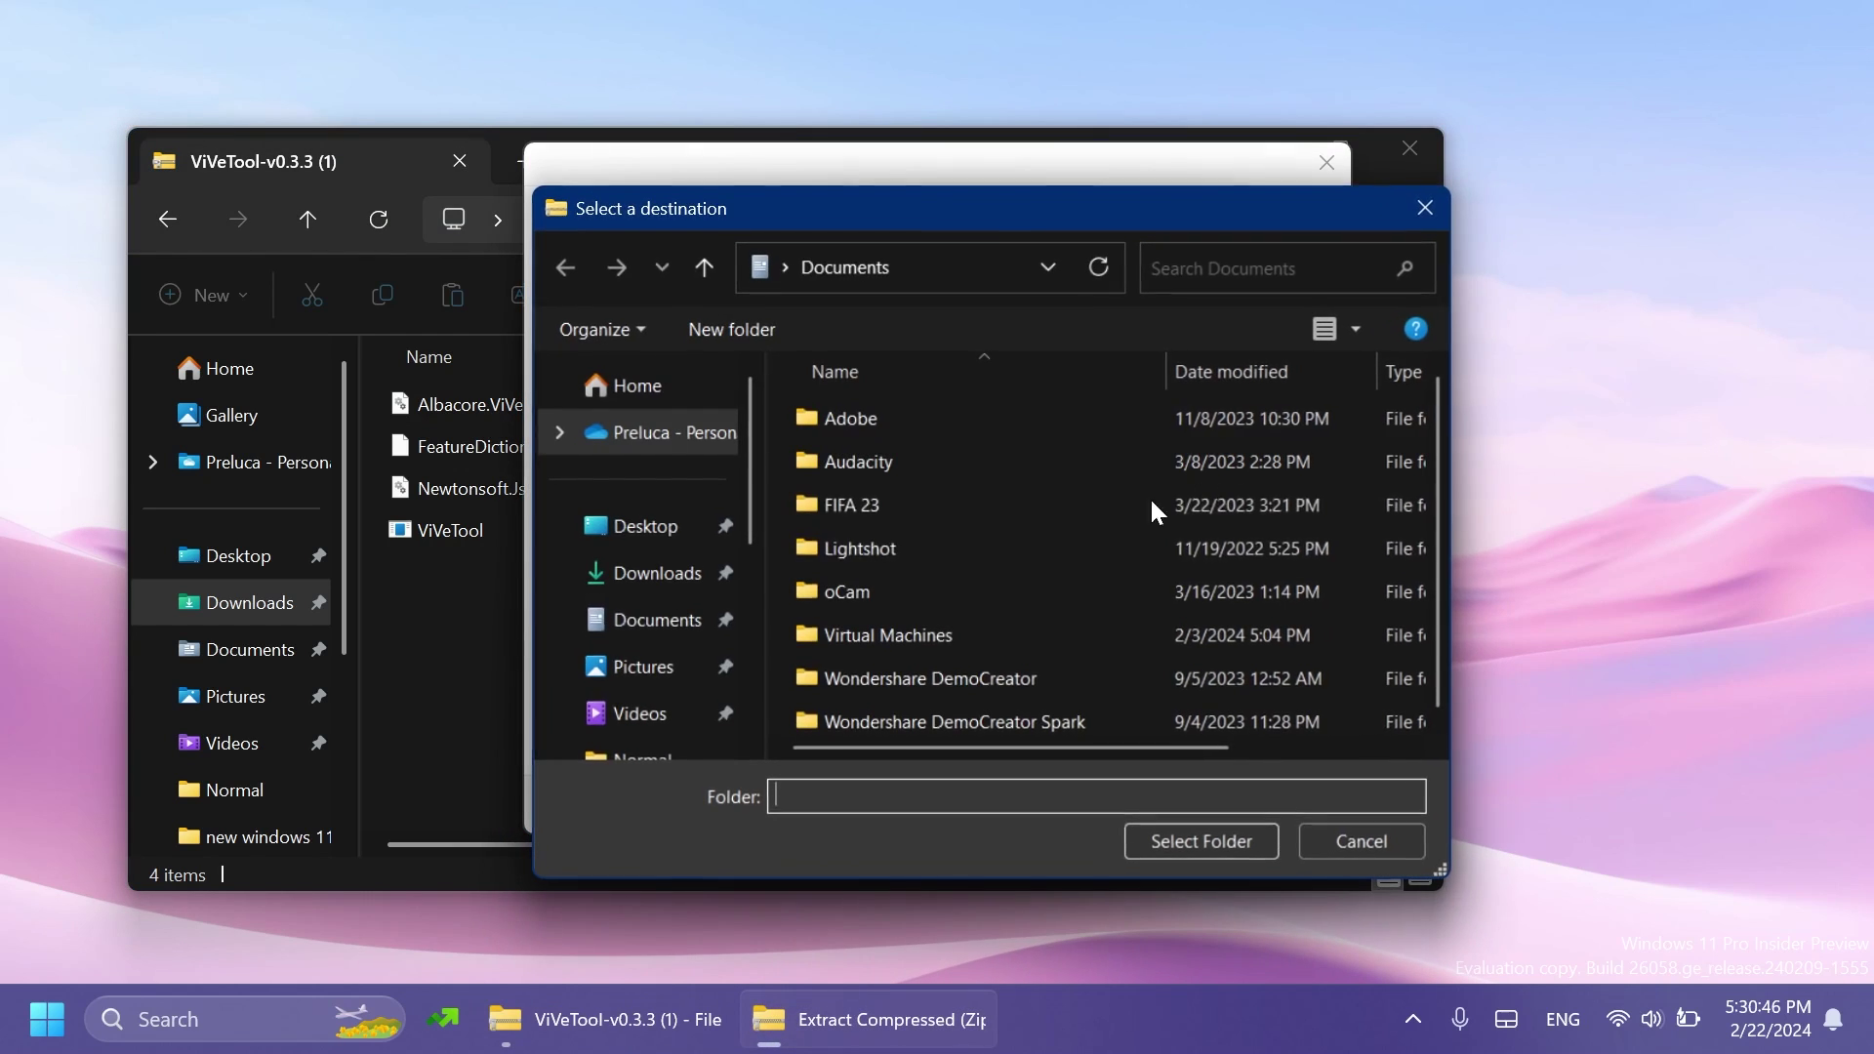
pyautogui.scroll(-3, 610, 639)
pyautogui.scroll(-2, 619, 657)
pyautogui.click(631, 662)
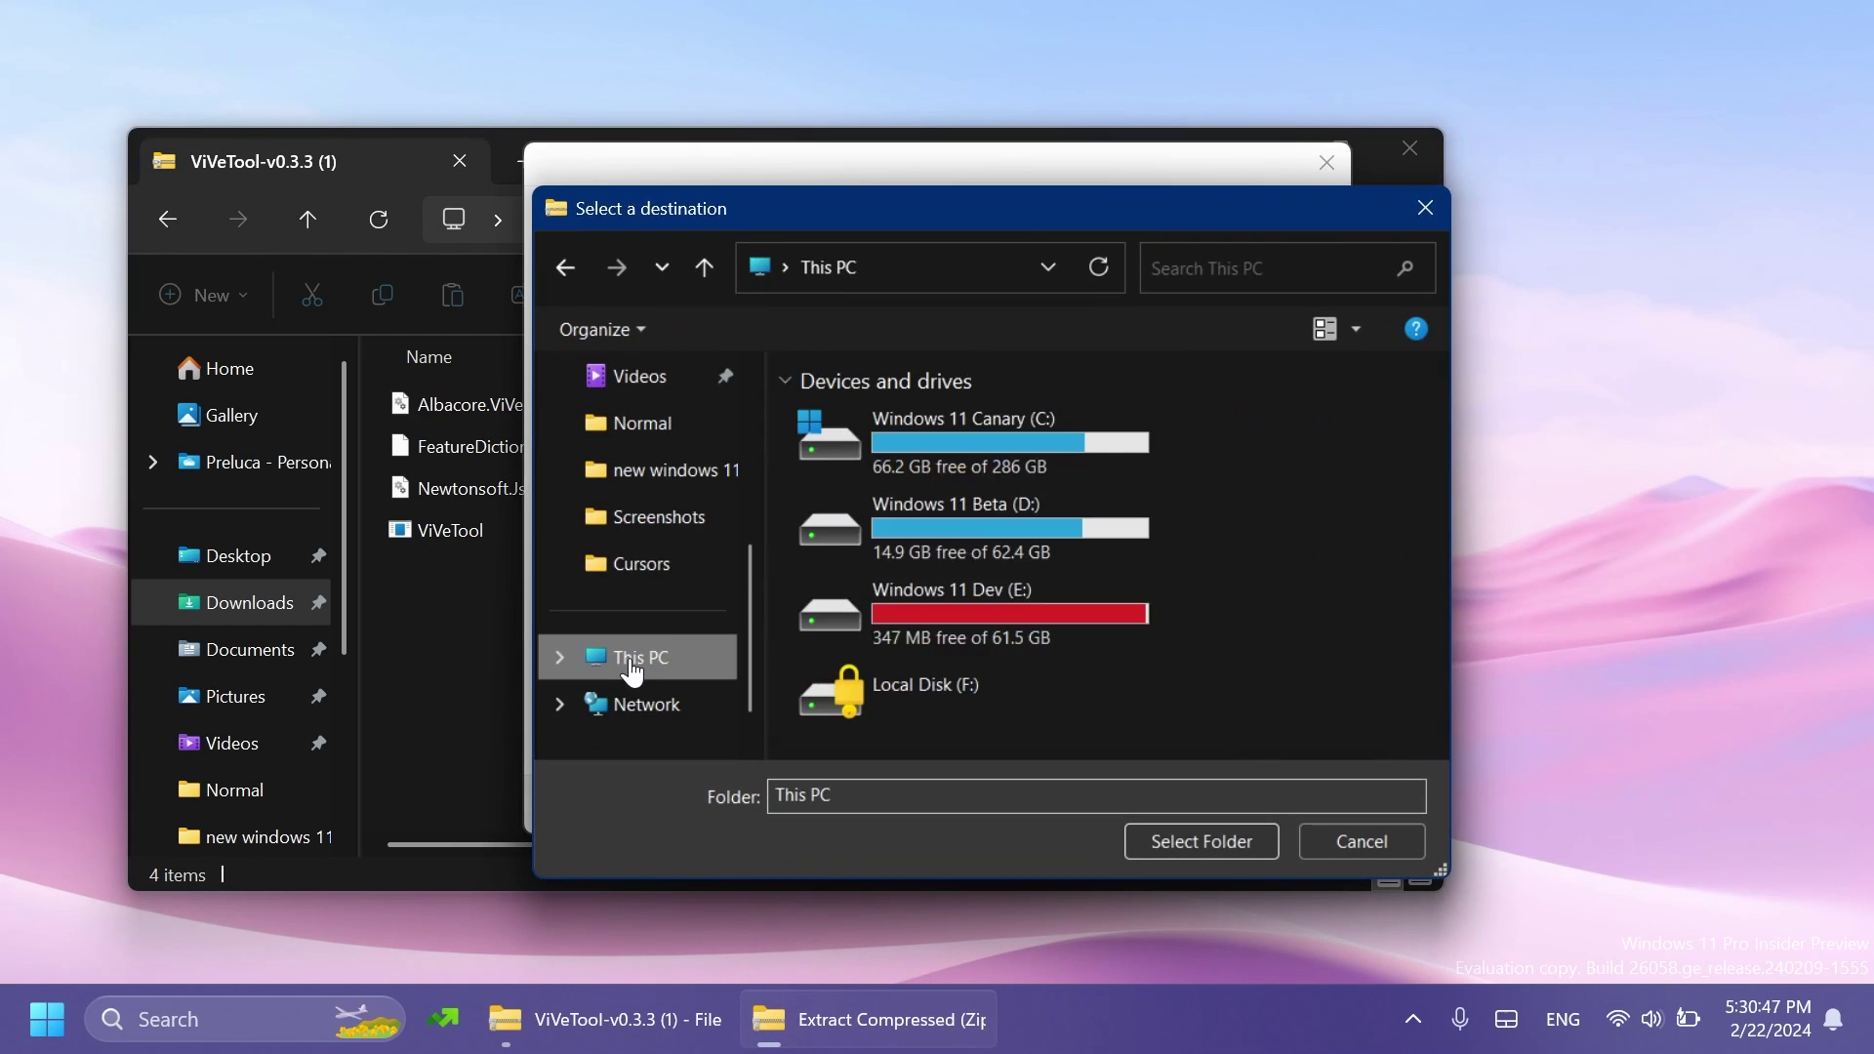
pyautogui.doubleClick(973, 444)
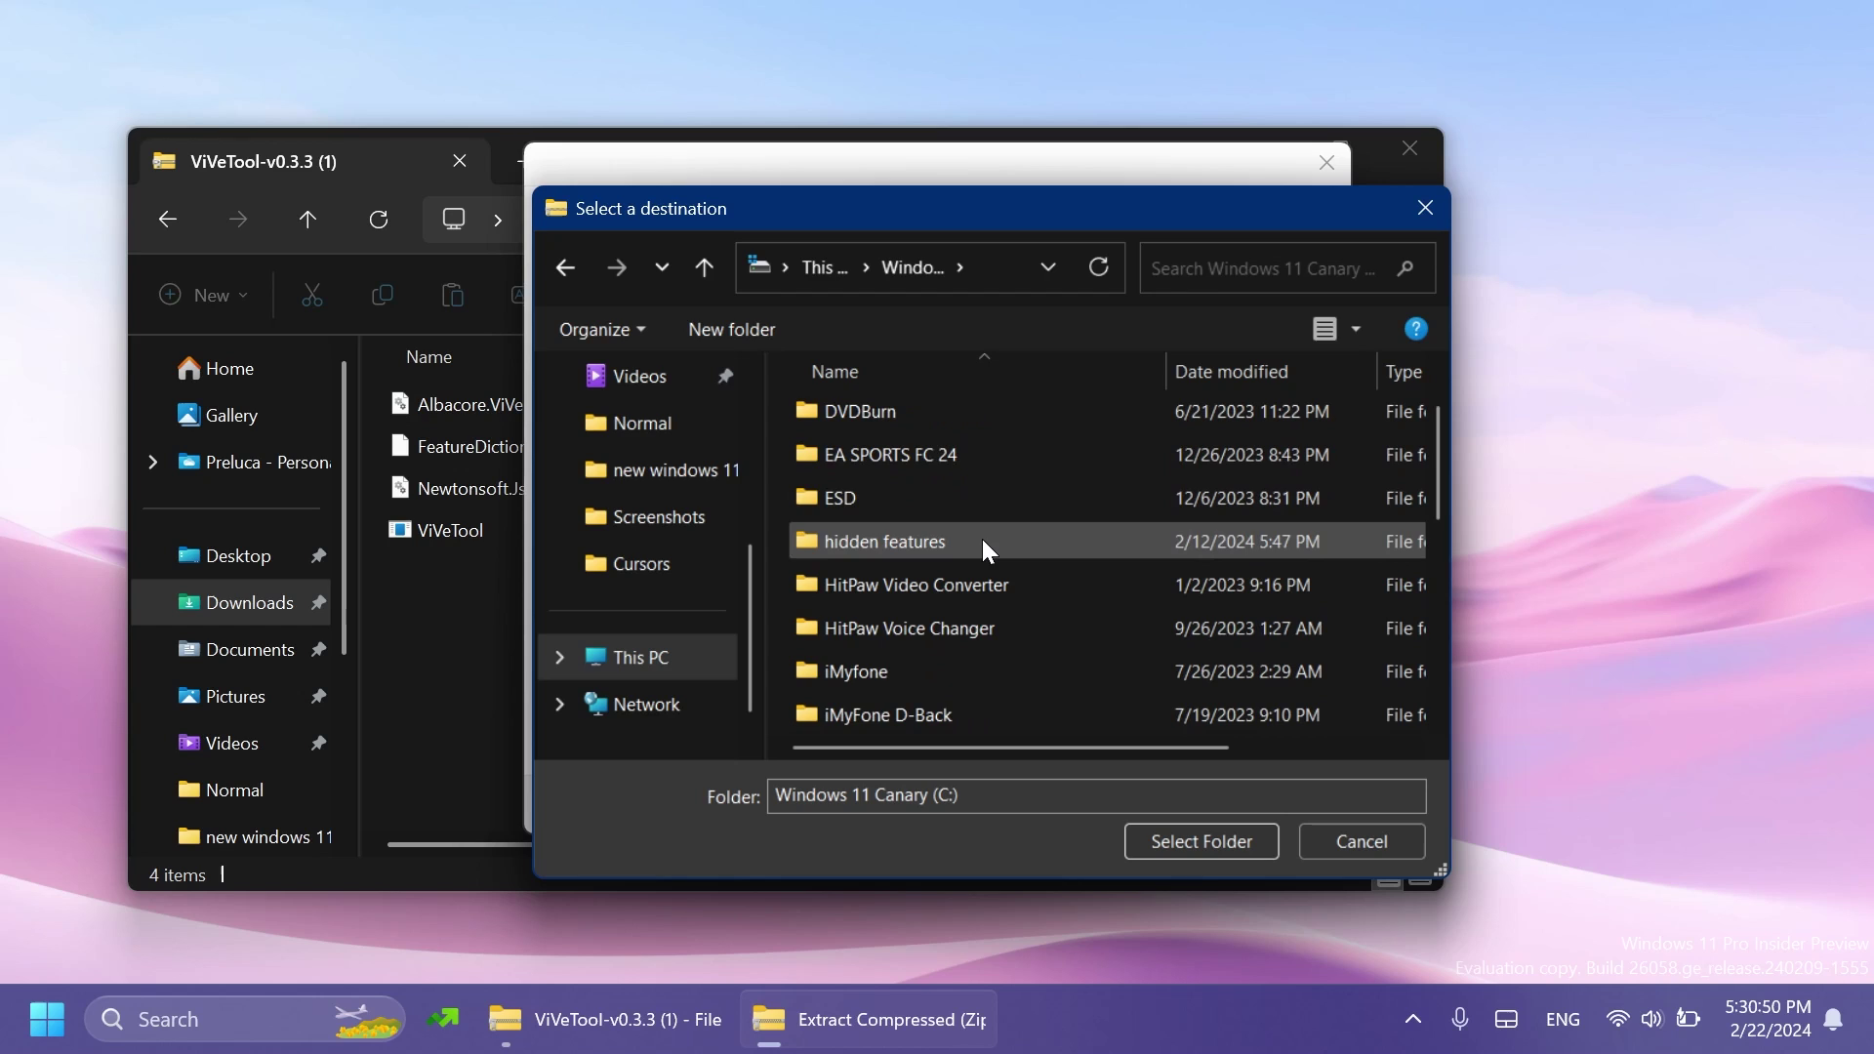
pyautogui.click(959, 540)
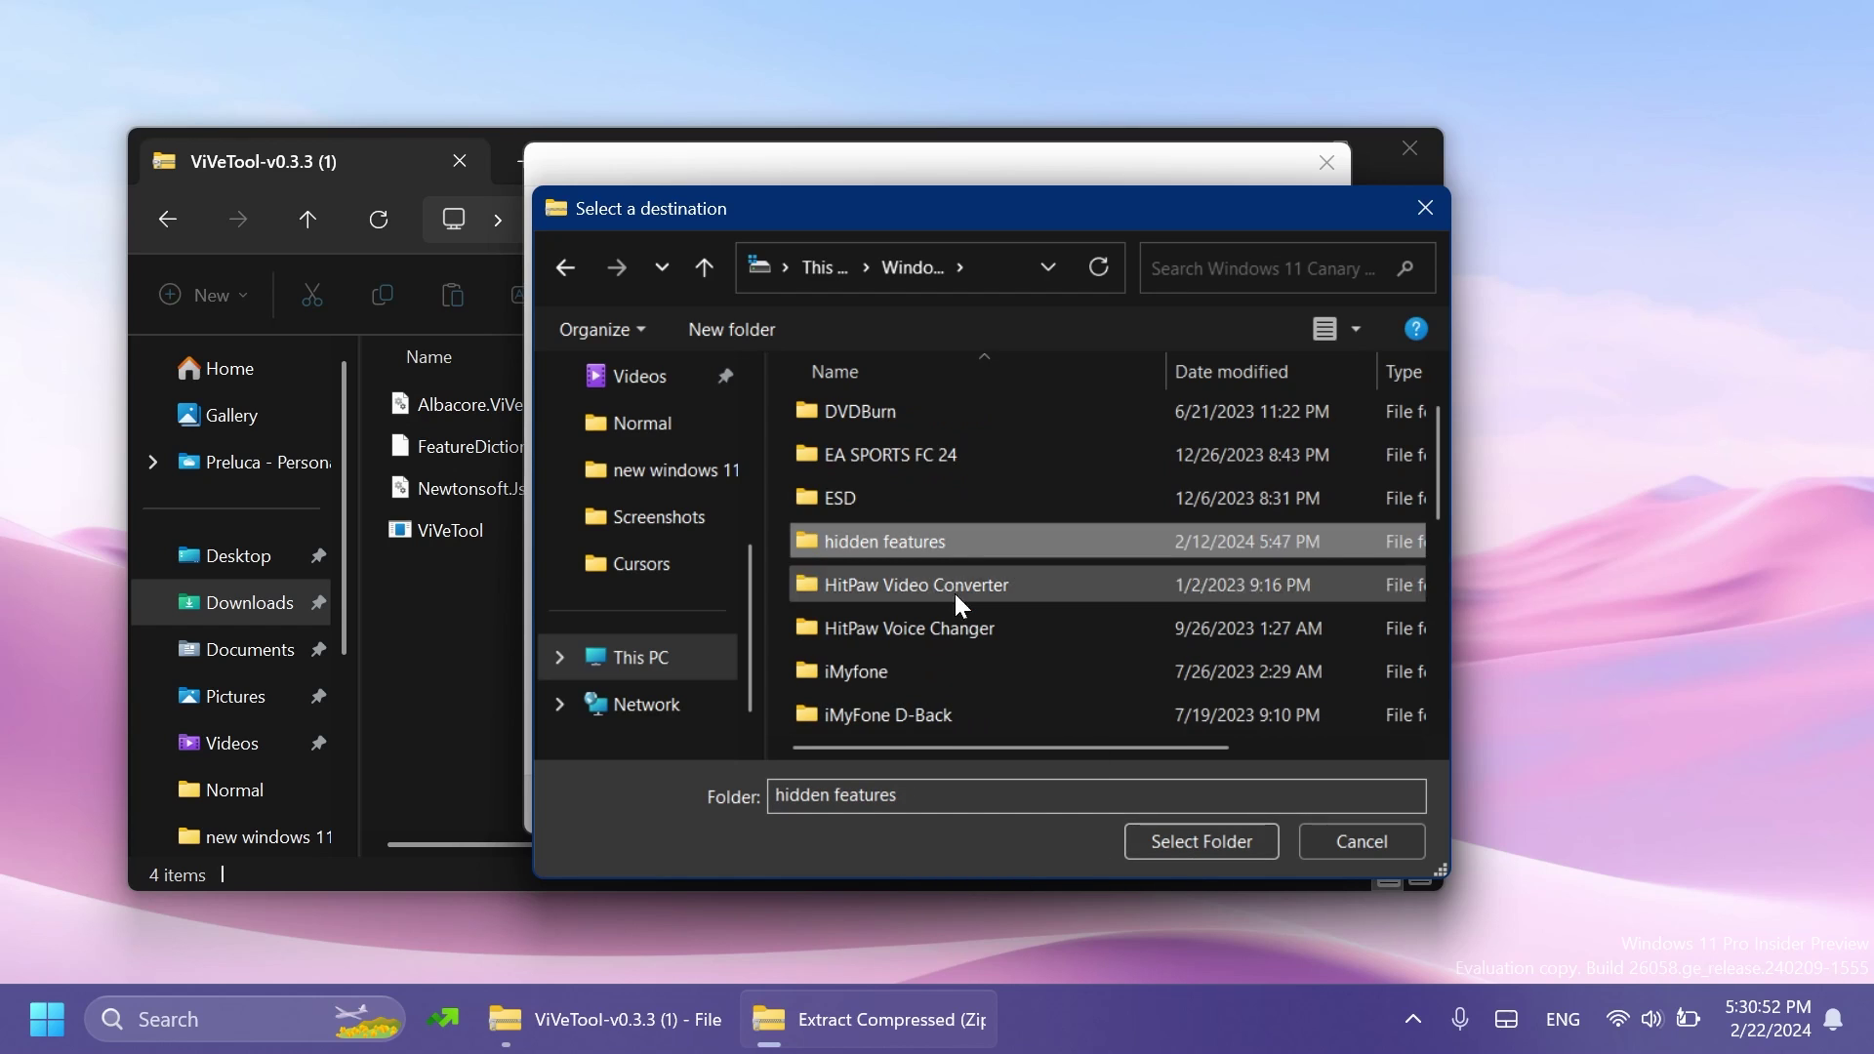
pyautogui.click(1192, 845)
pyautogui.click(776, 368)
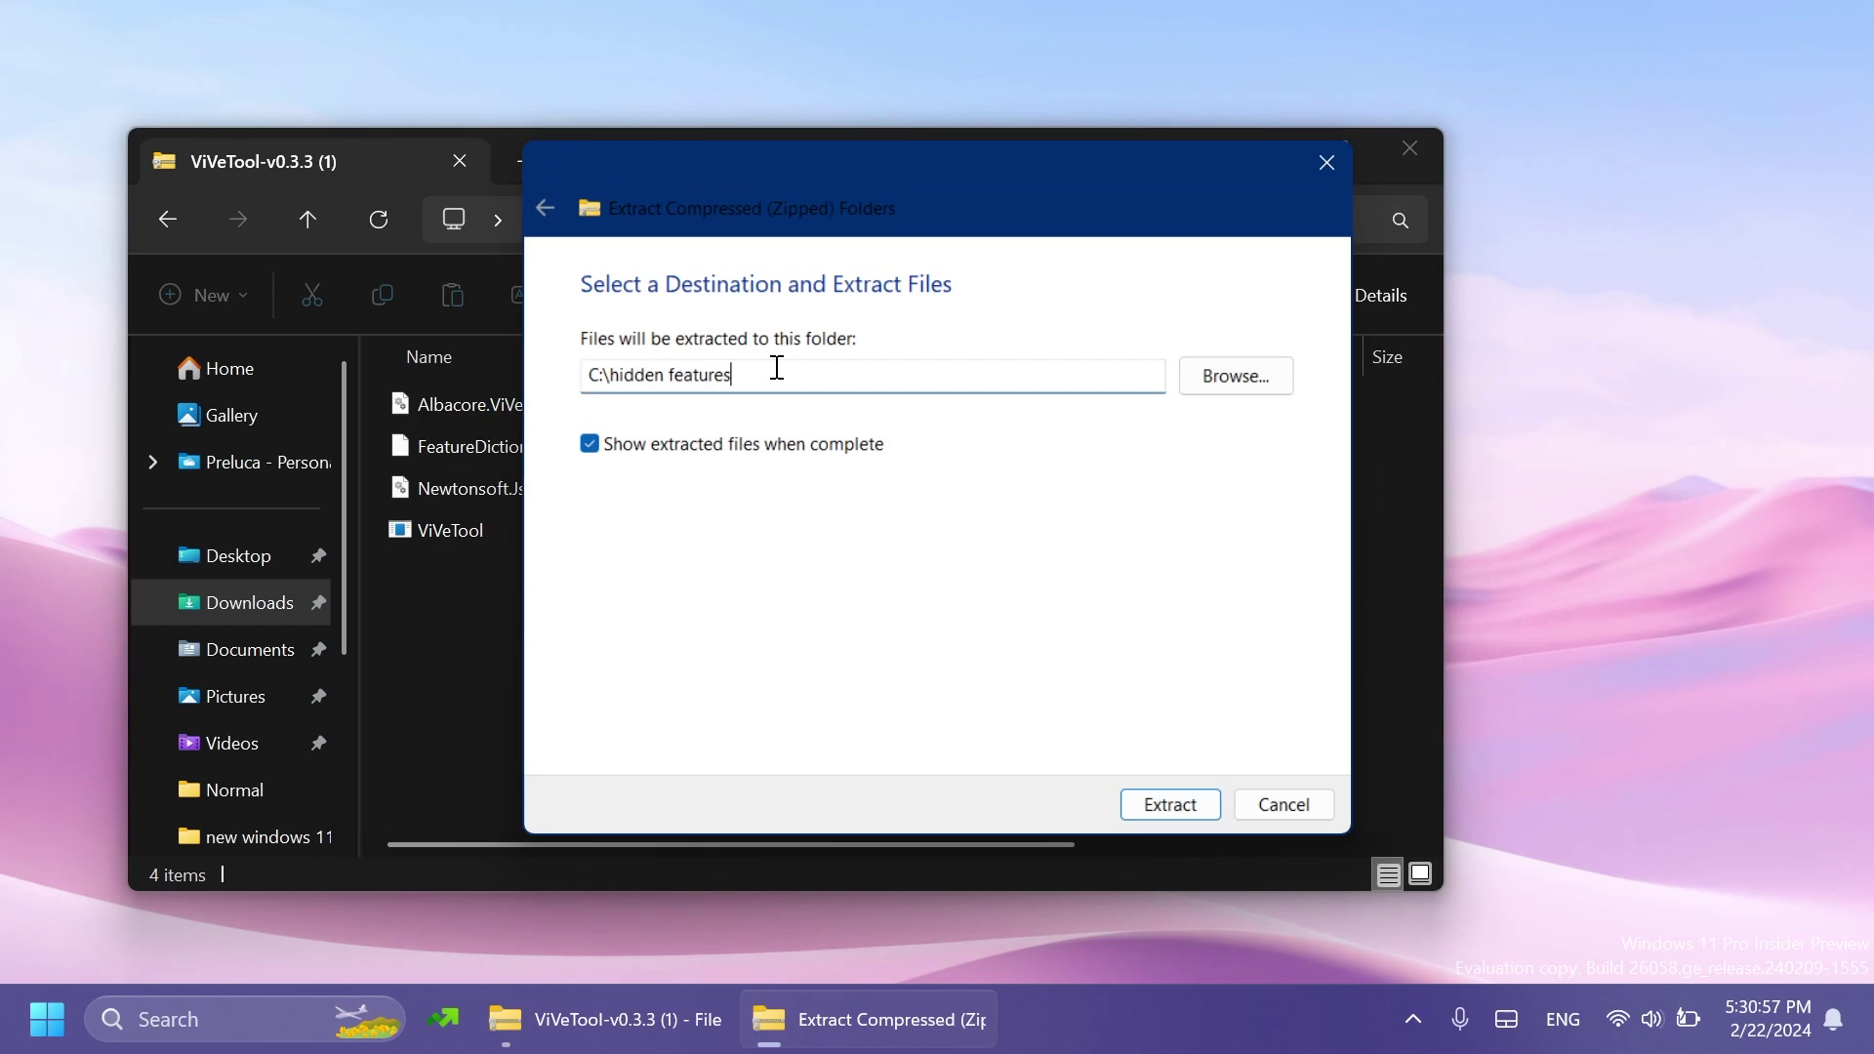
pyautogui.tripleClick(773, 380)
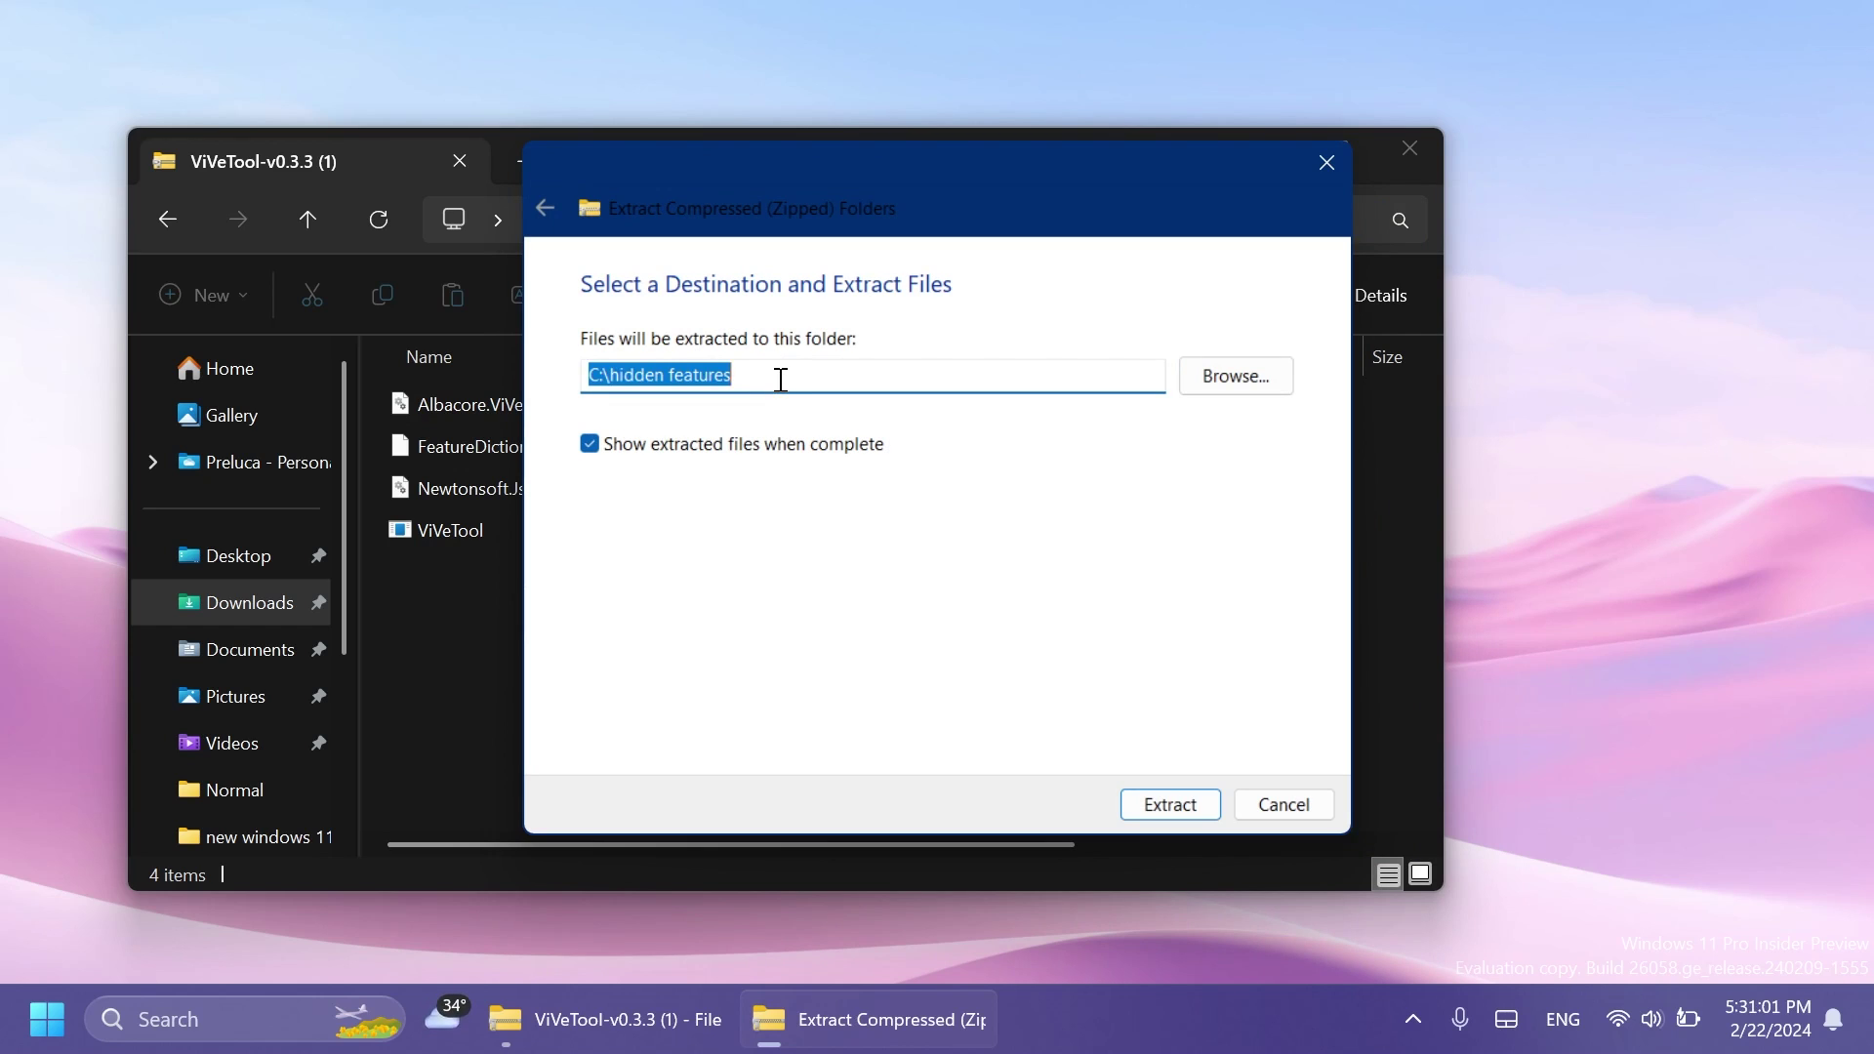
pyautogui.click(778, 376)
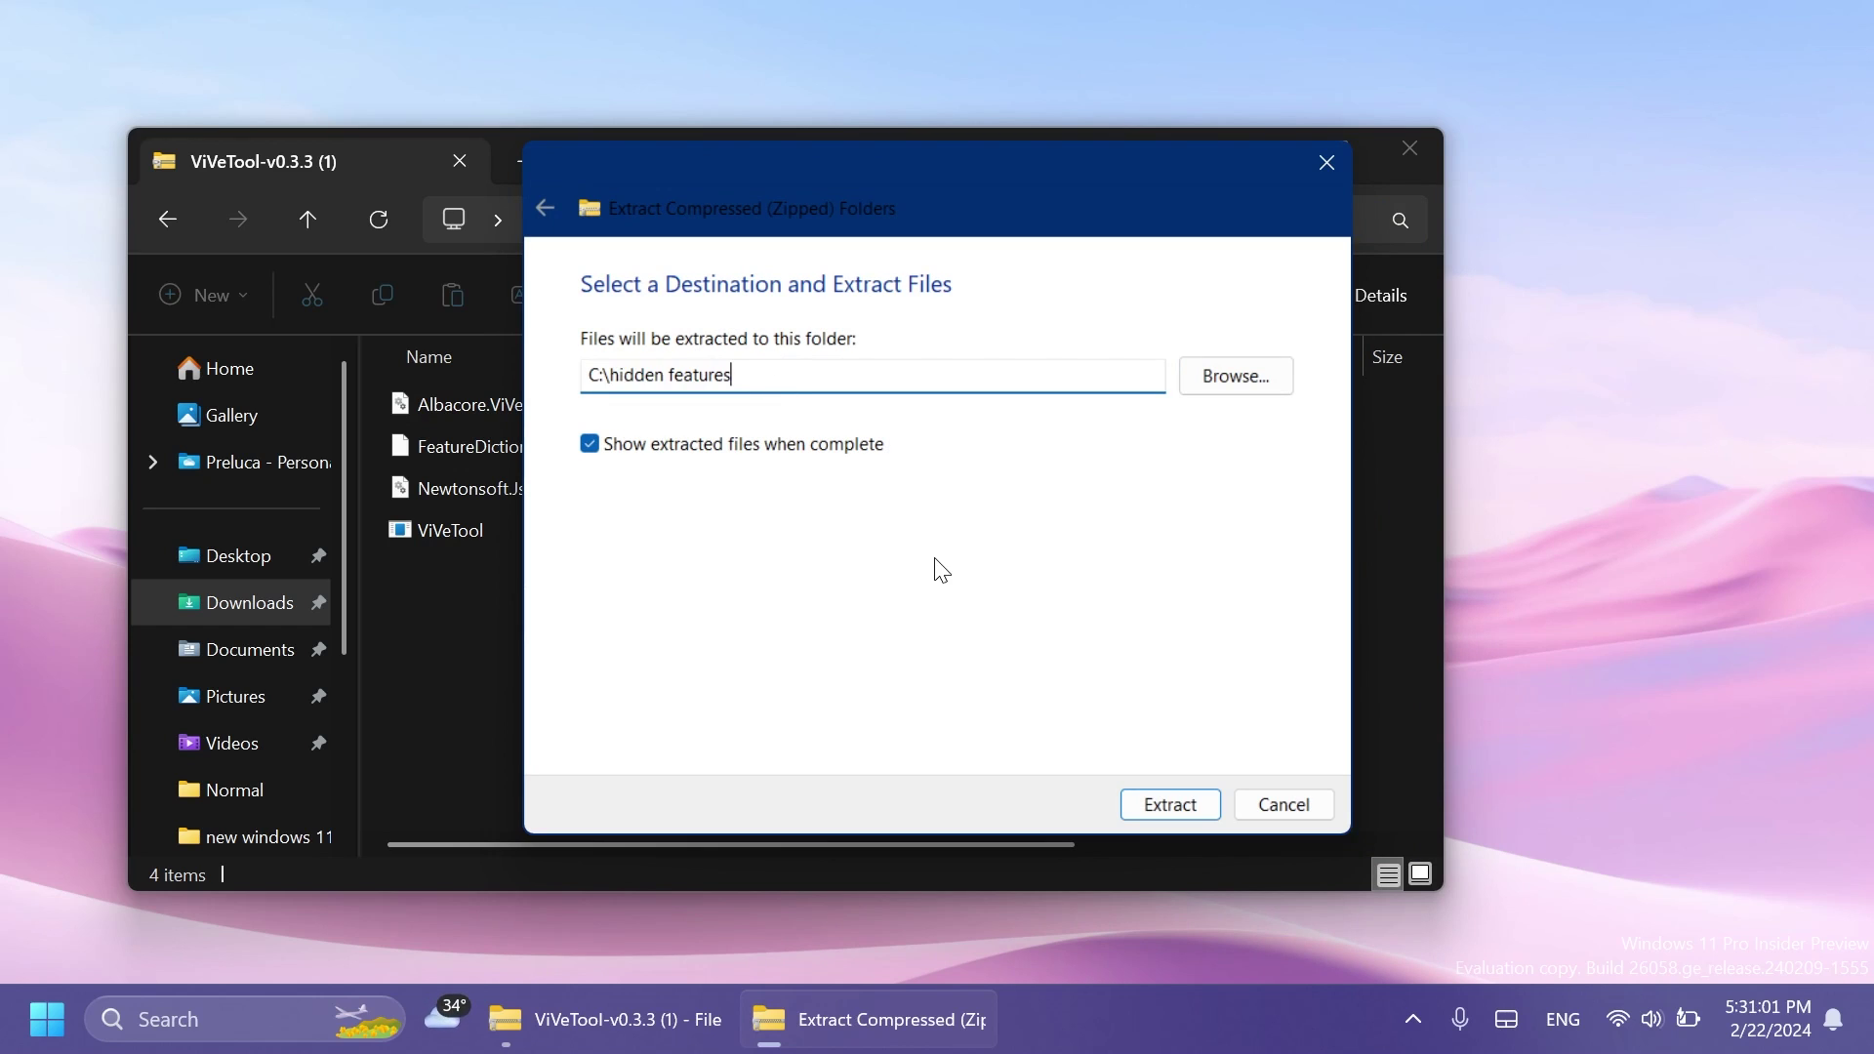
pyautogui.click(1163, 802)
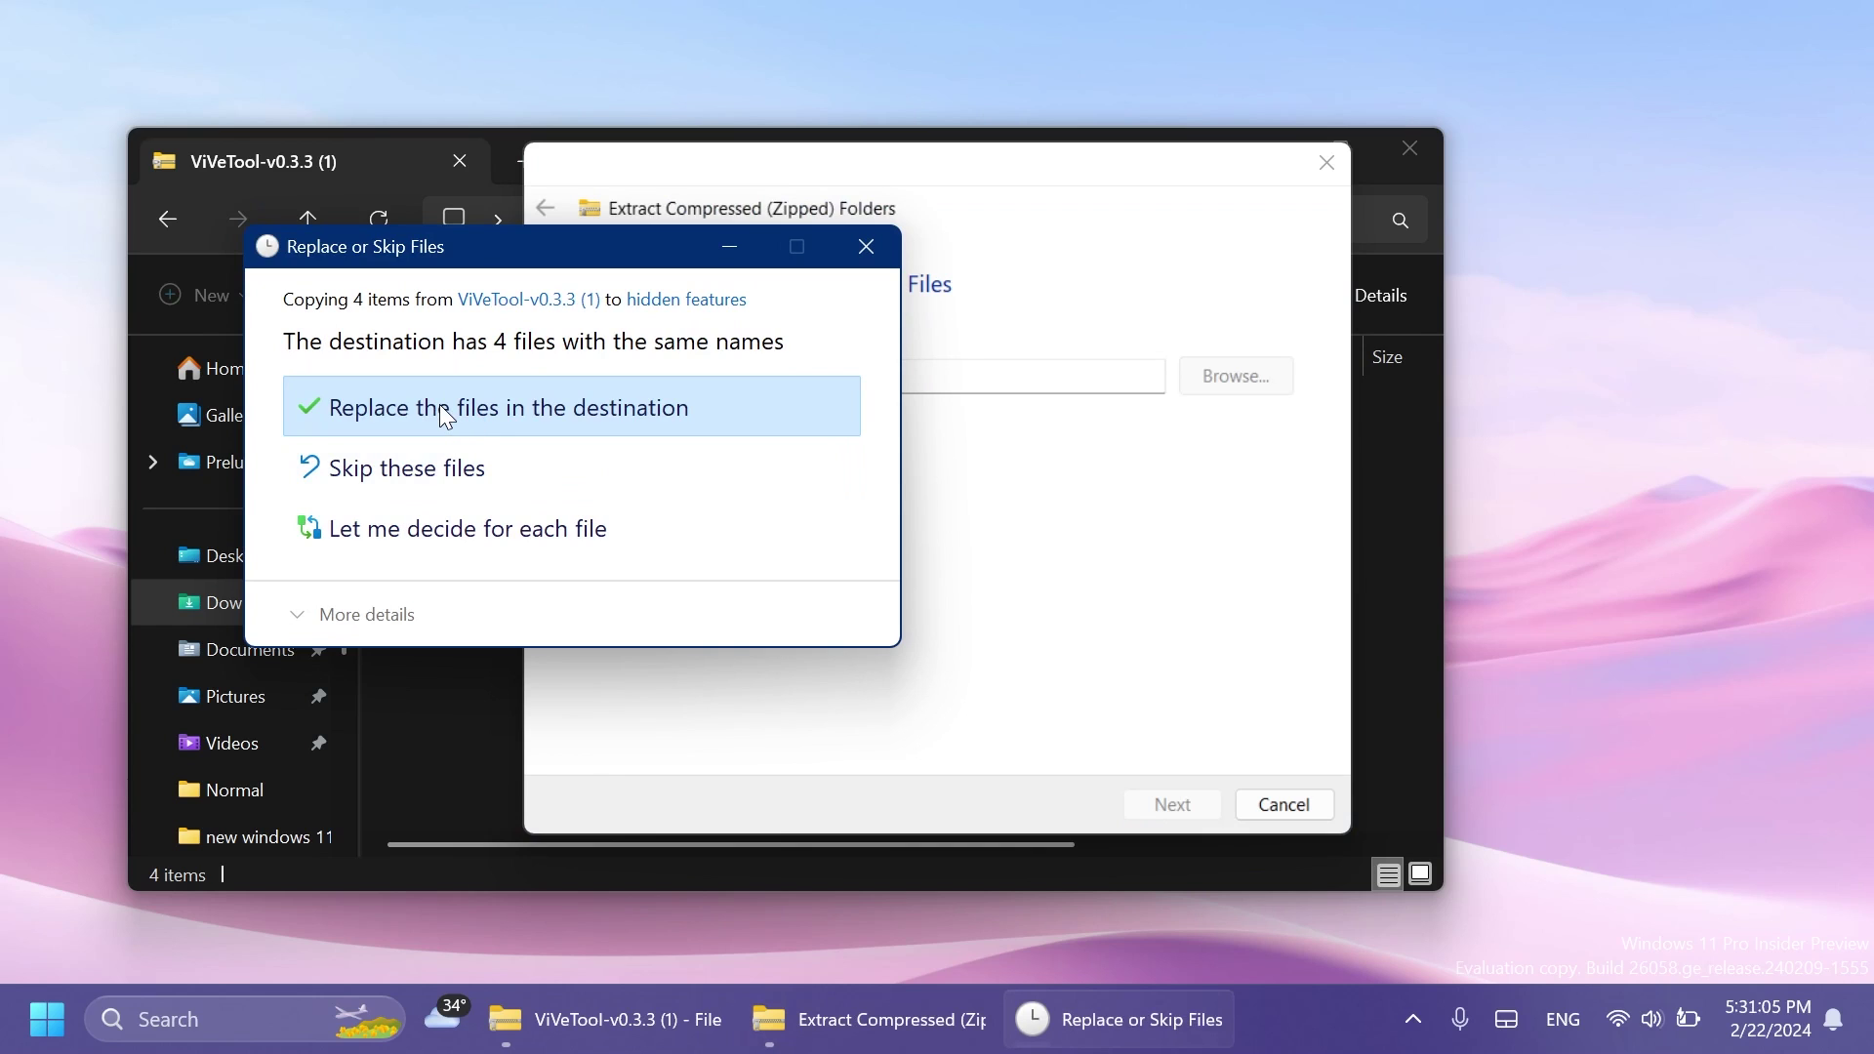
pyautogui.click(440, 405)
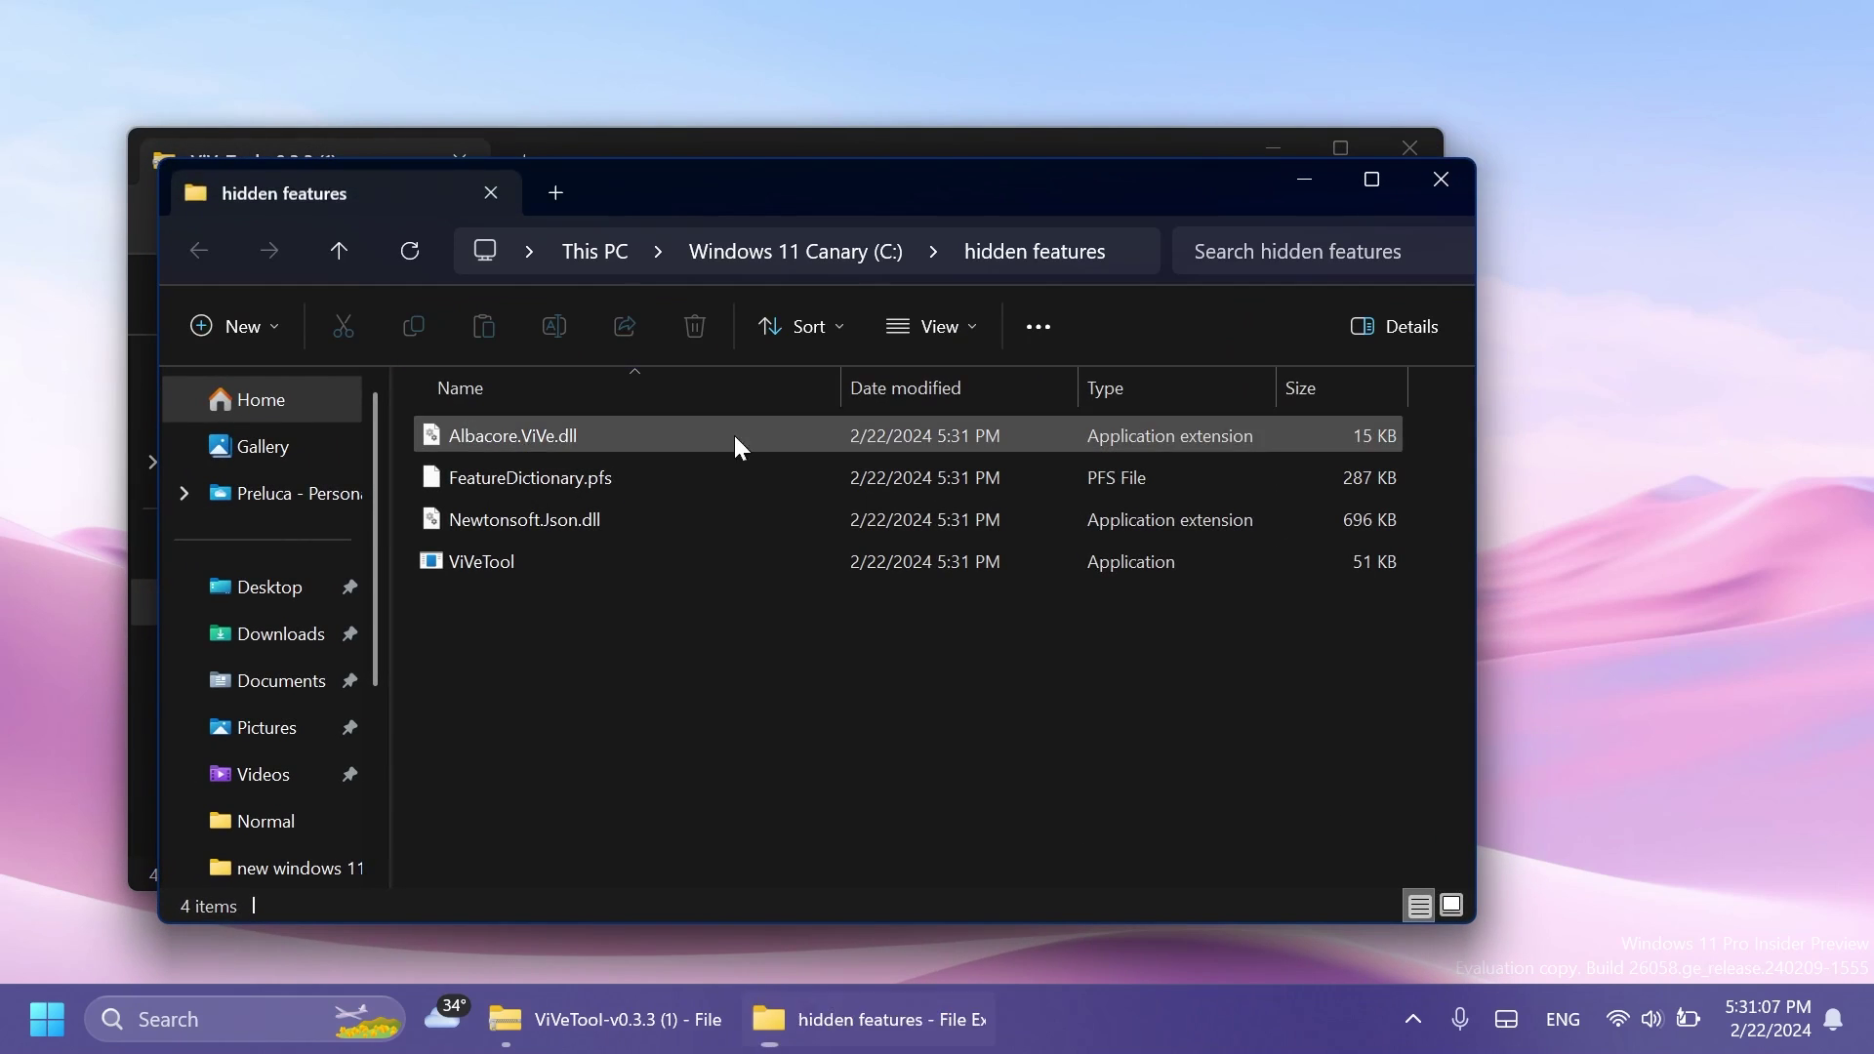
# Close the Explorer windows and launch Command Prompt as administrator.
pyautogui.click(1441, 180)
pyautogui.click(1416, 152)
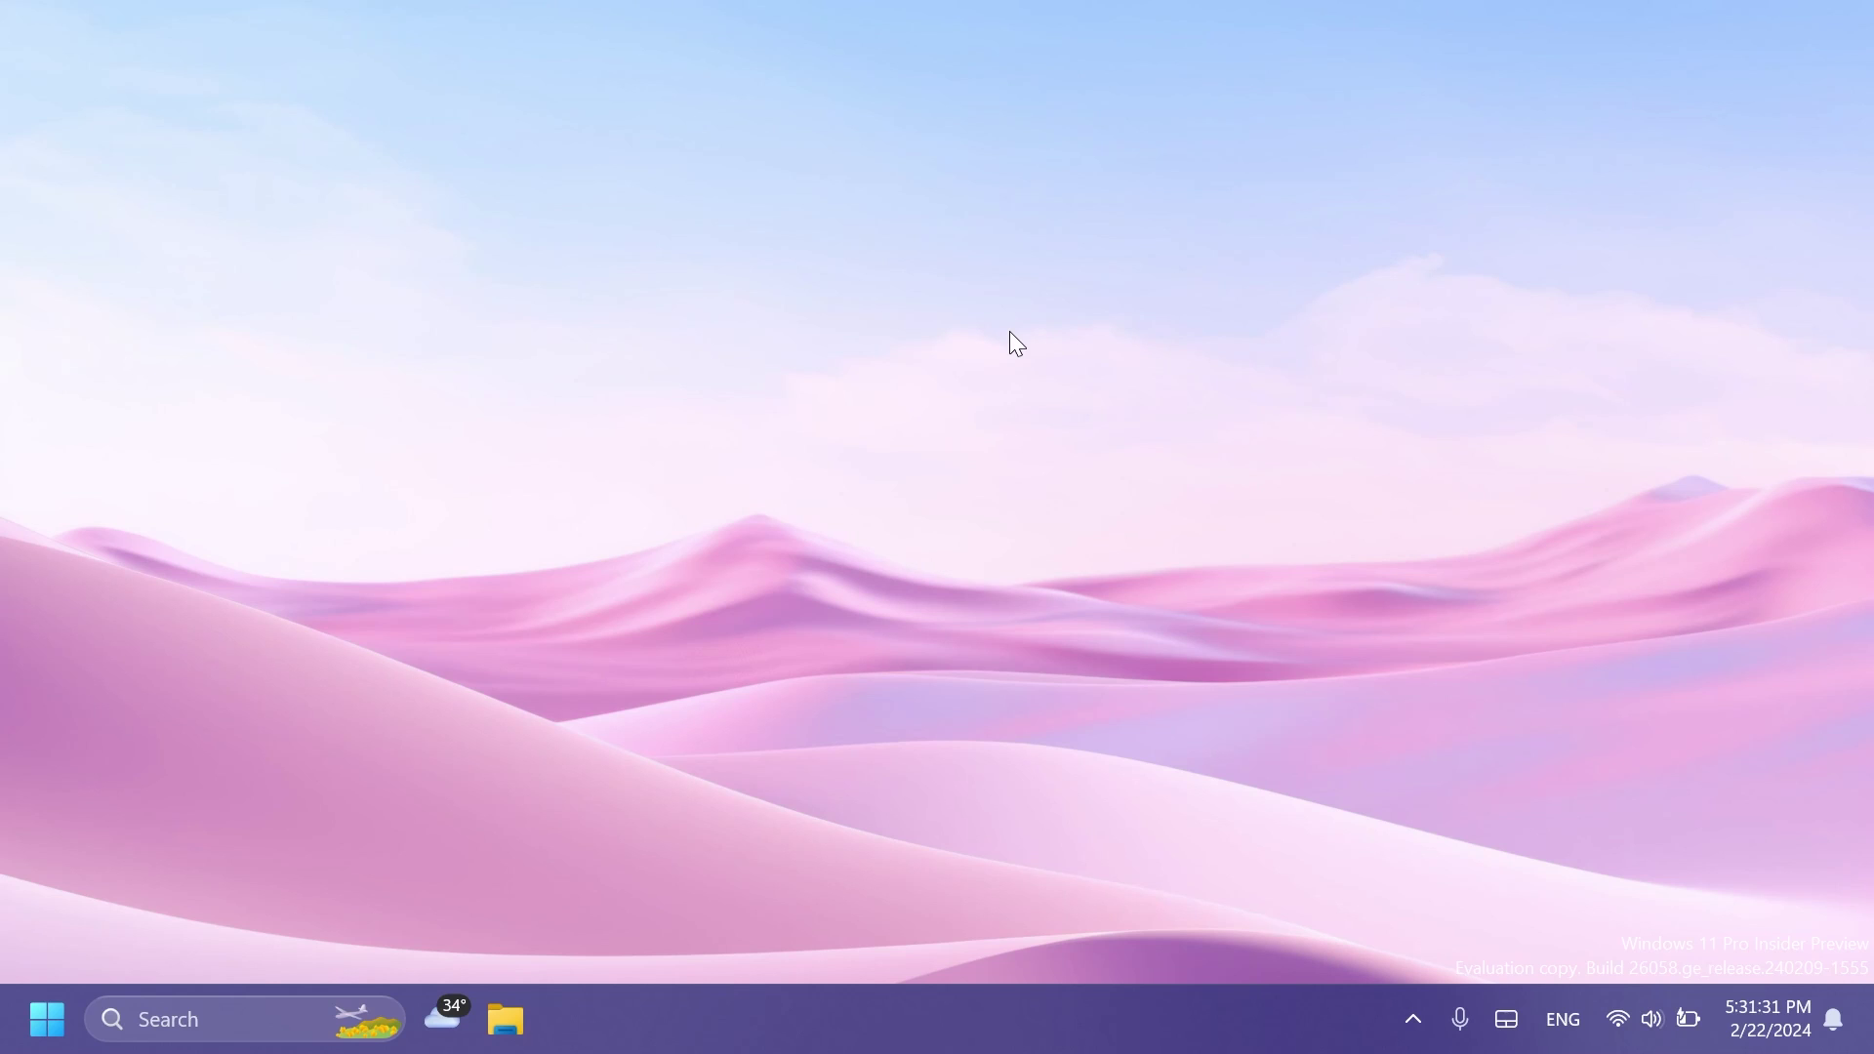
pyautogui.press('super')
pyautogui.write('cmd')
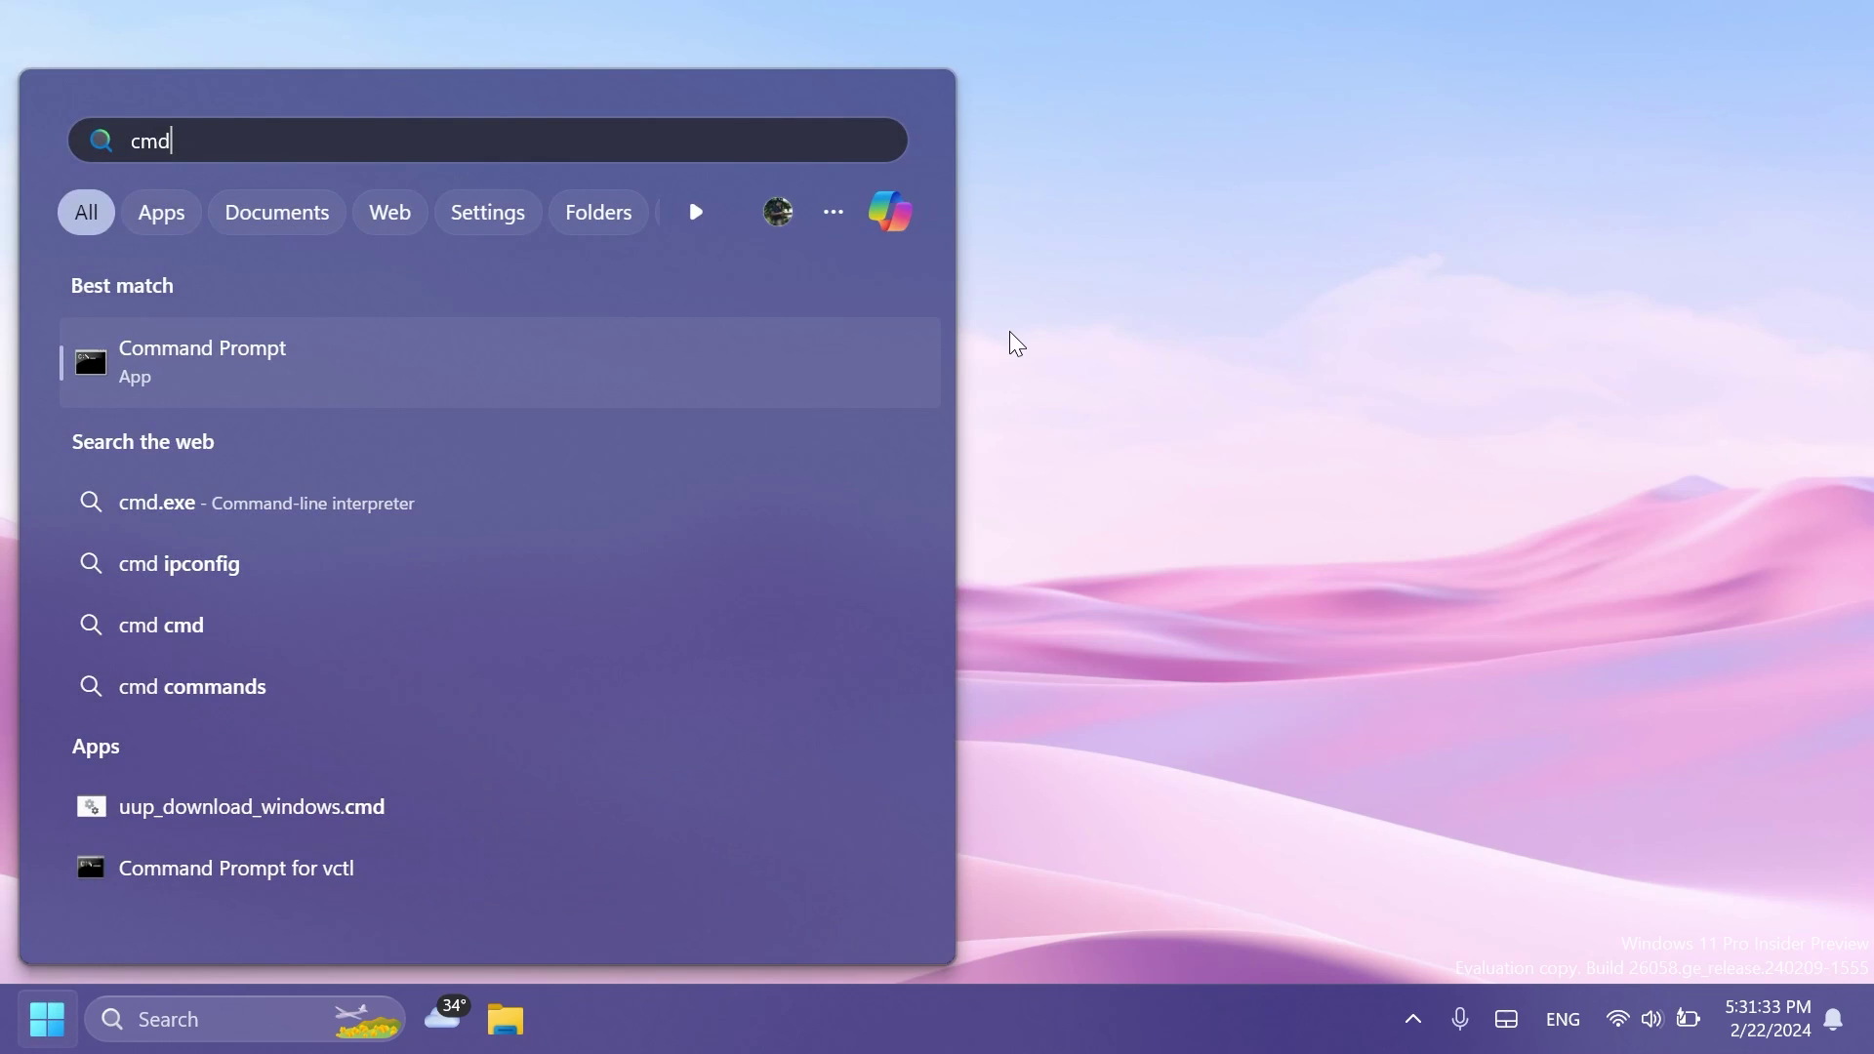
pyautogui.rightClick(216, 354)
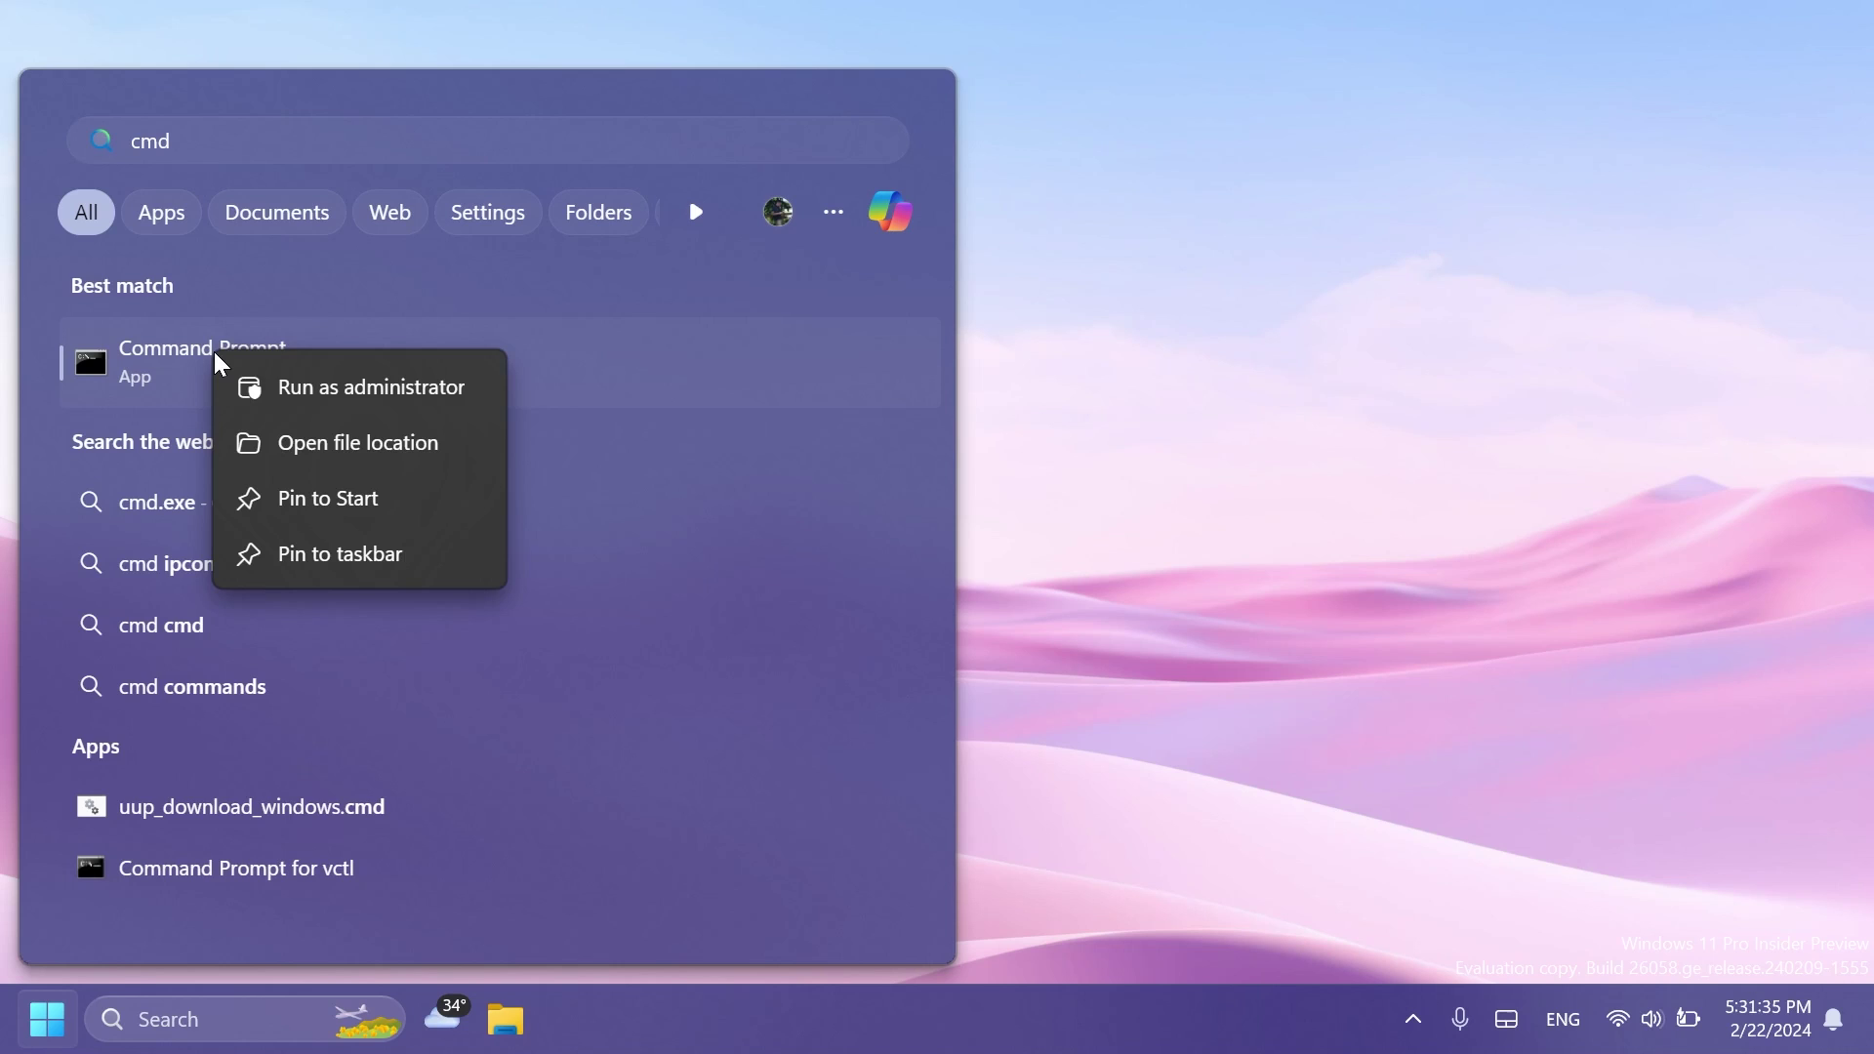
pyautogui.click(331, 387)
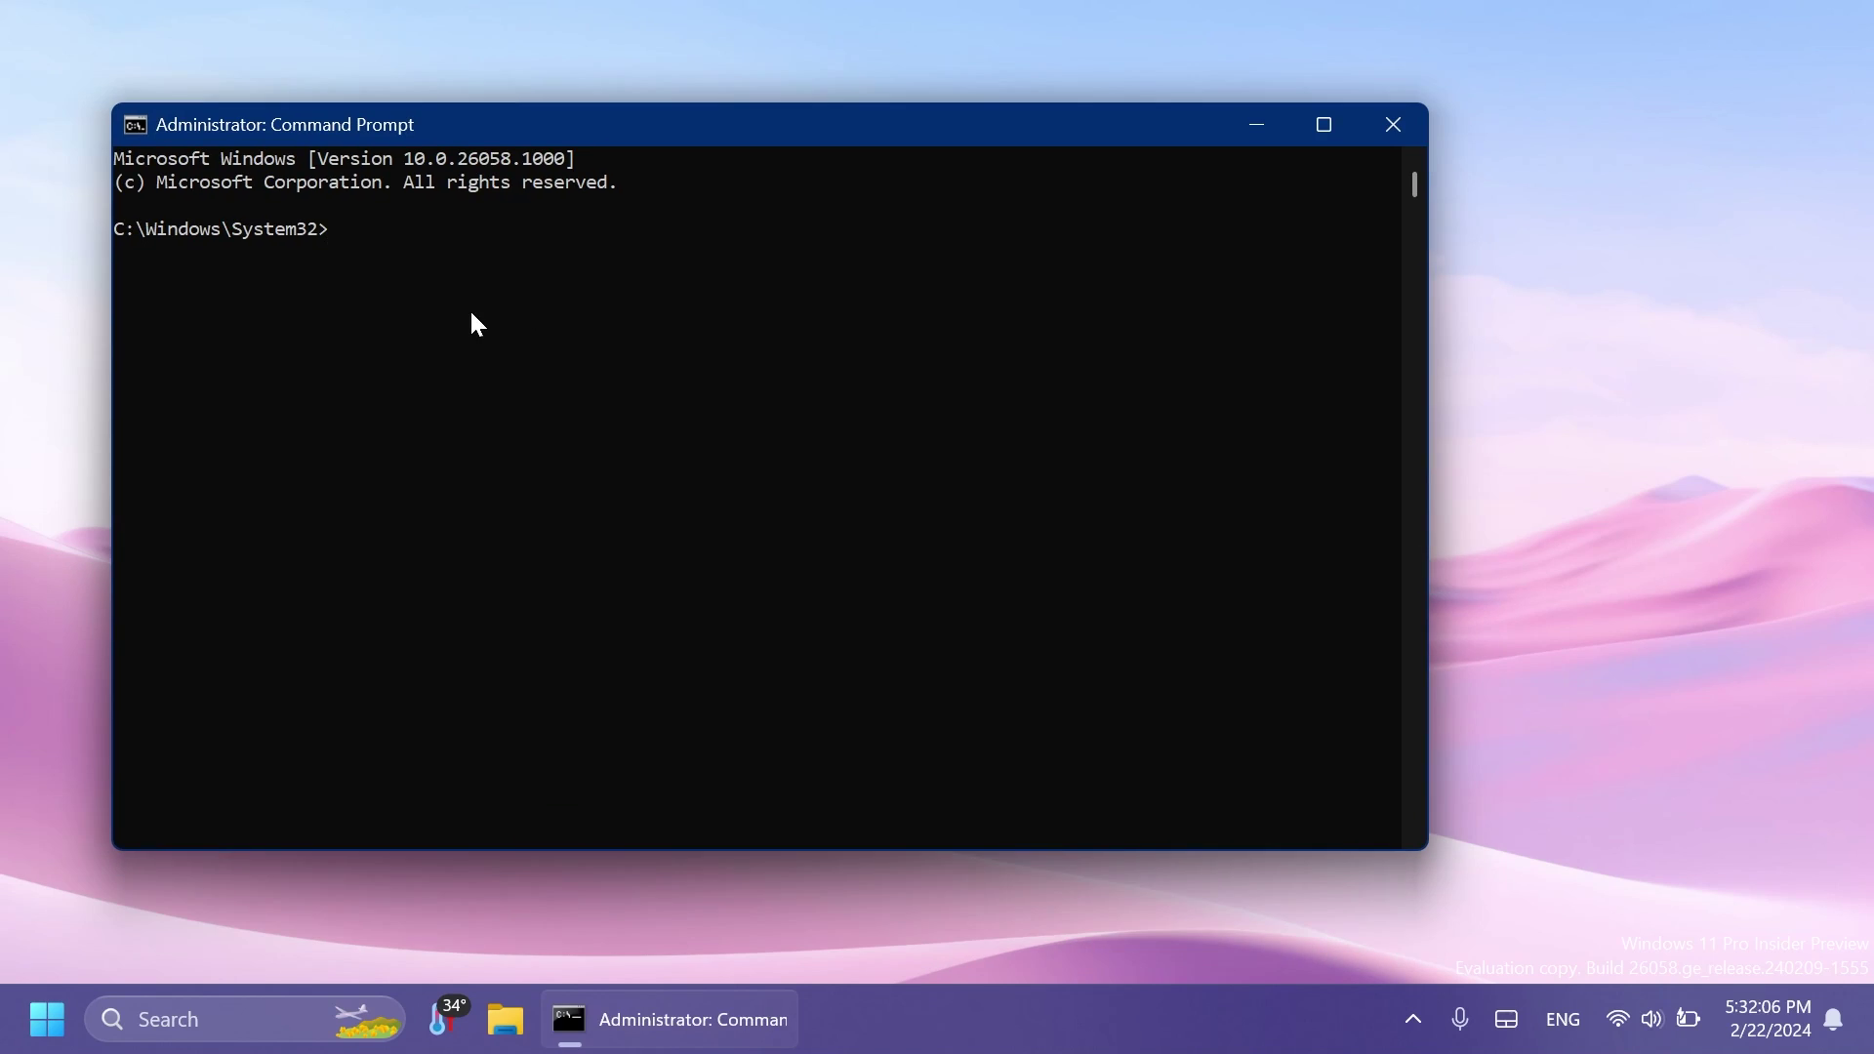
pyautogui.write('cd')
pyautogui.write(' C:\\')
pyautogui.write('hidden features')
# From C:\hidden features, run vivetool to enable feature 39695921 variant 3, then close the window.
pyautogui.press('Return')
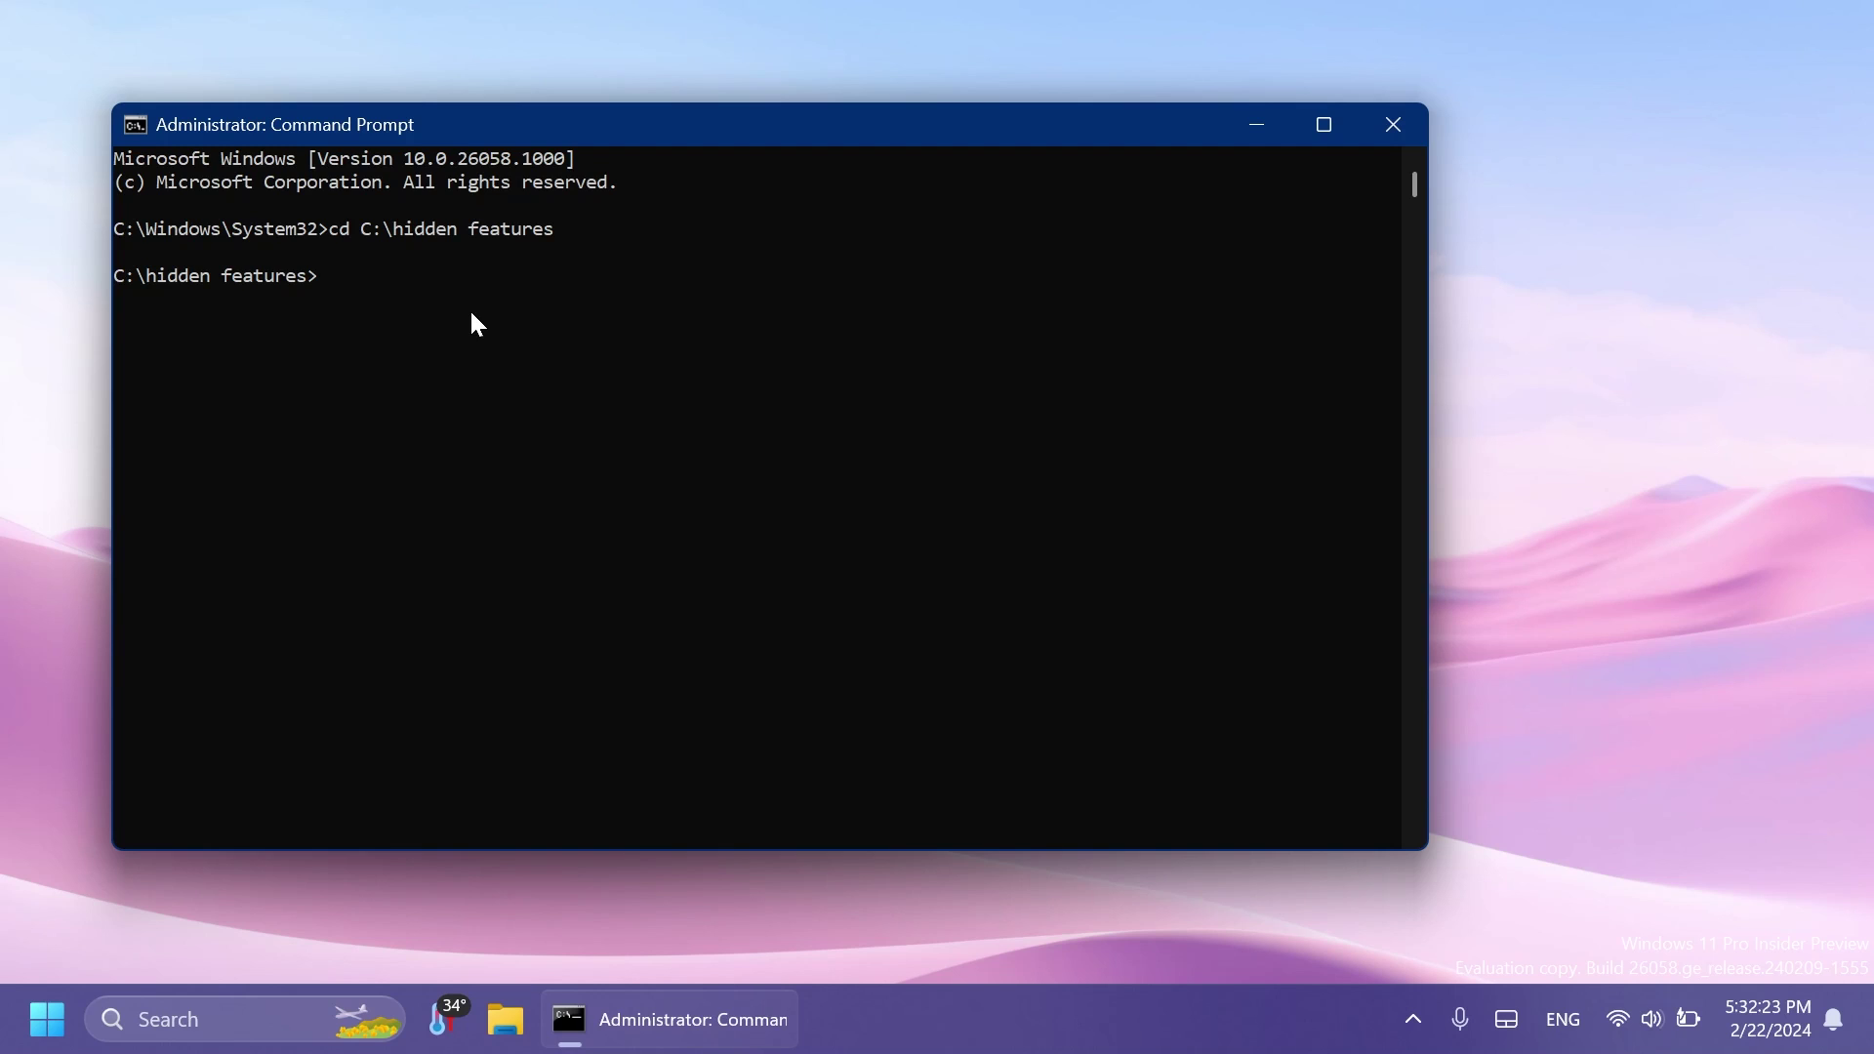
pyautogui.write('vivetool /enable /id:39695921 /variant:3')
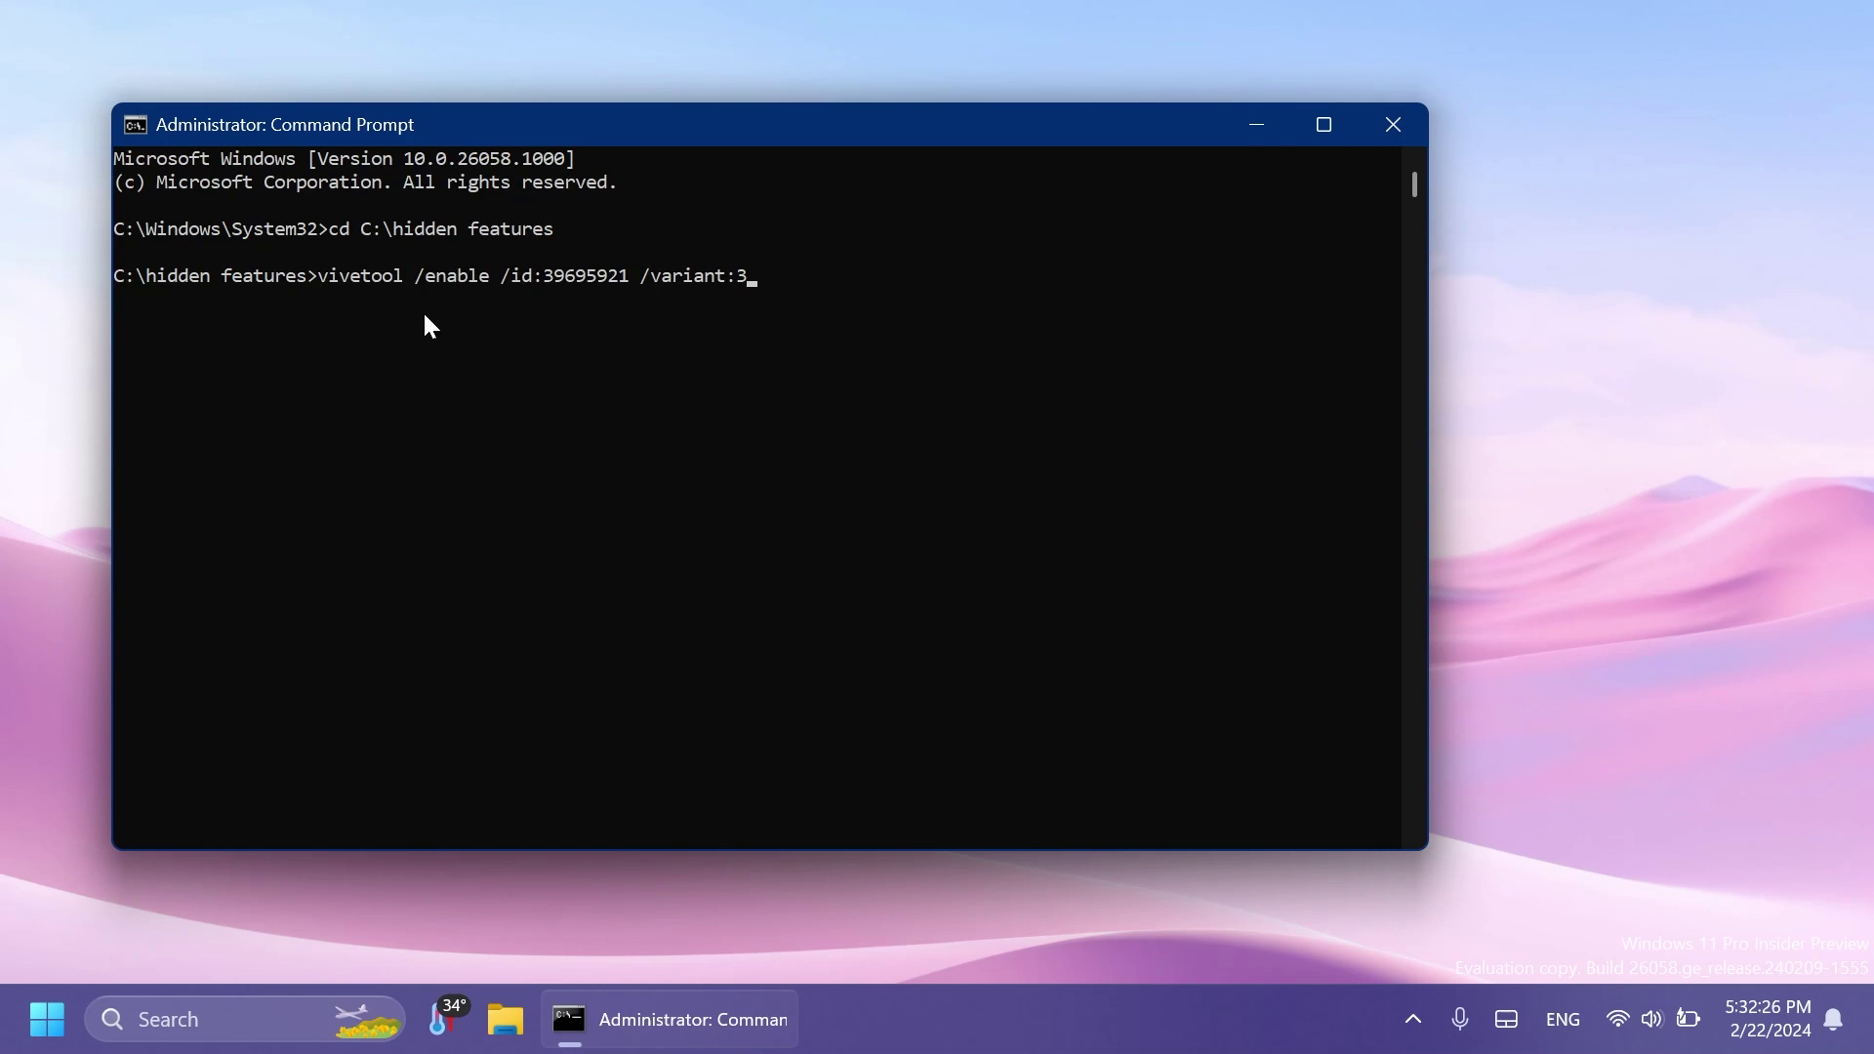
pyautogui.press('Return')
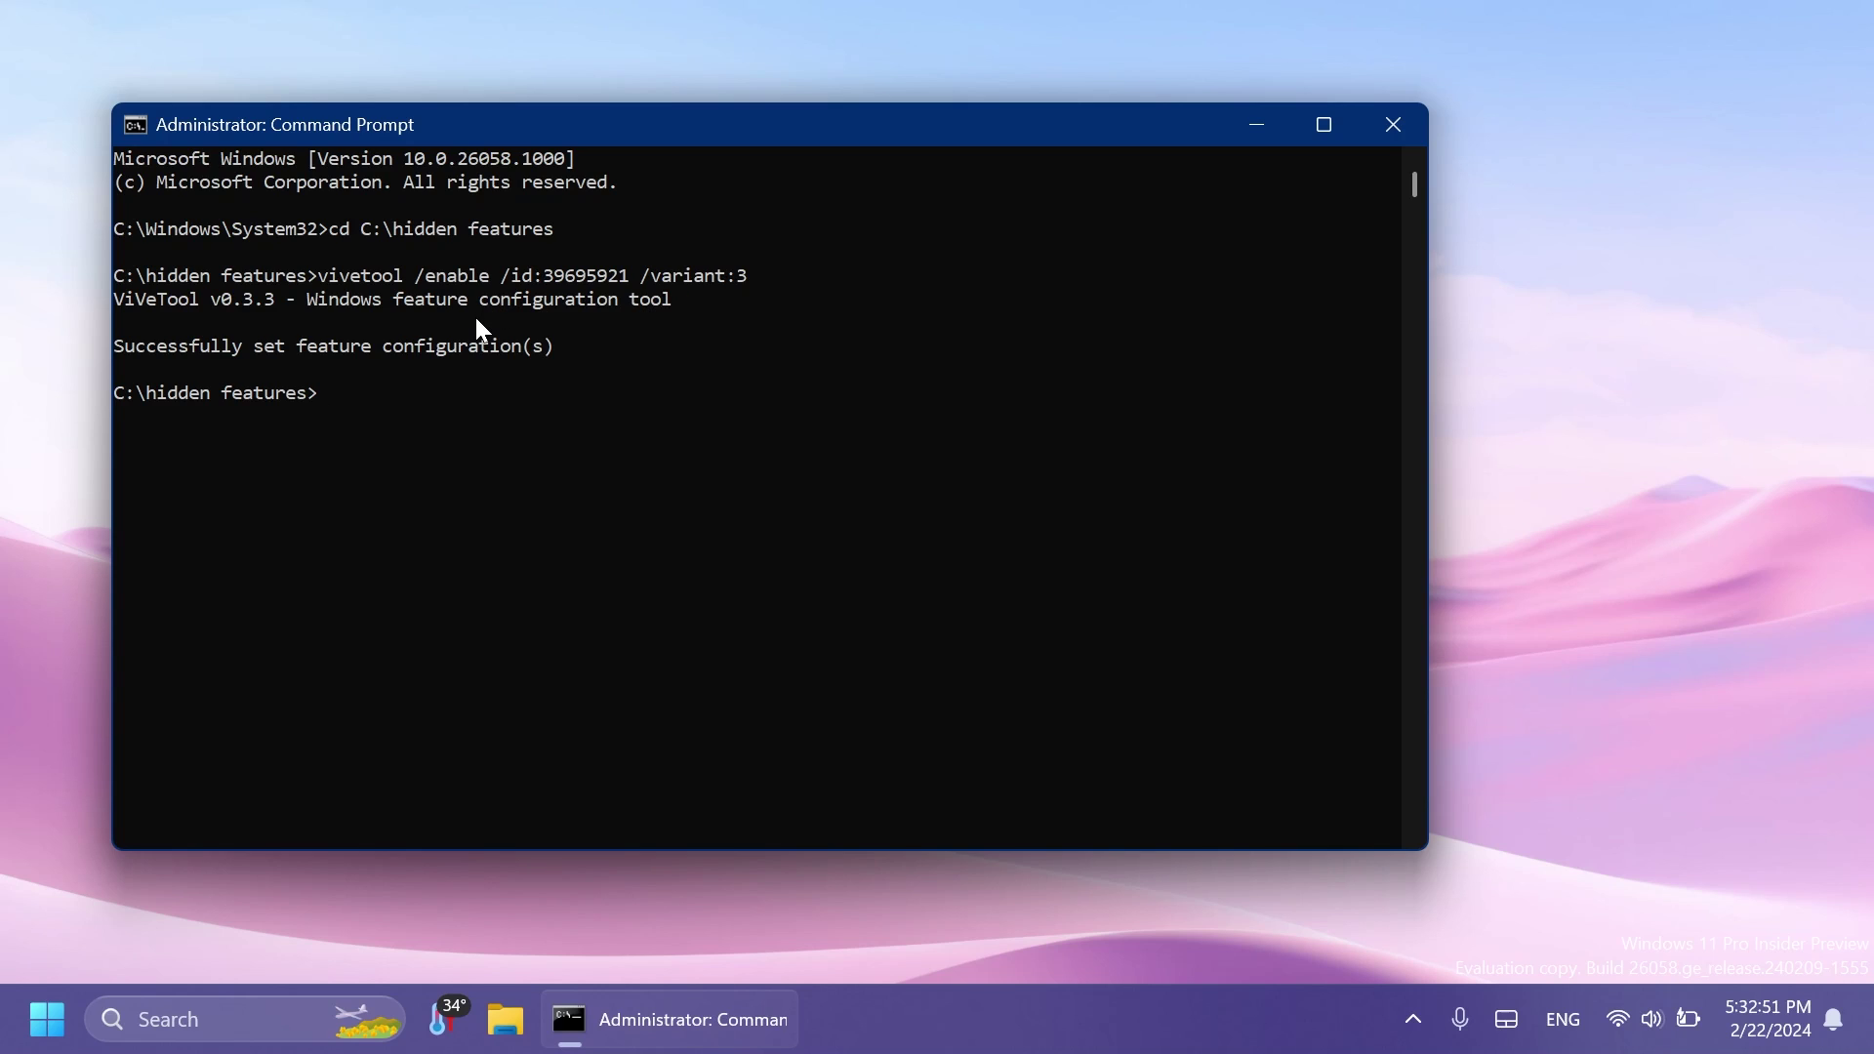
pyautogui.click(1394, 126)
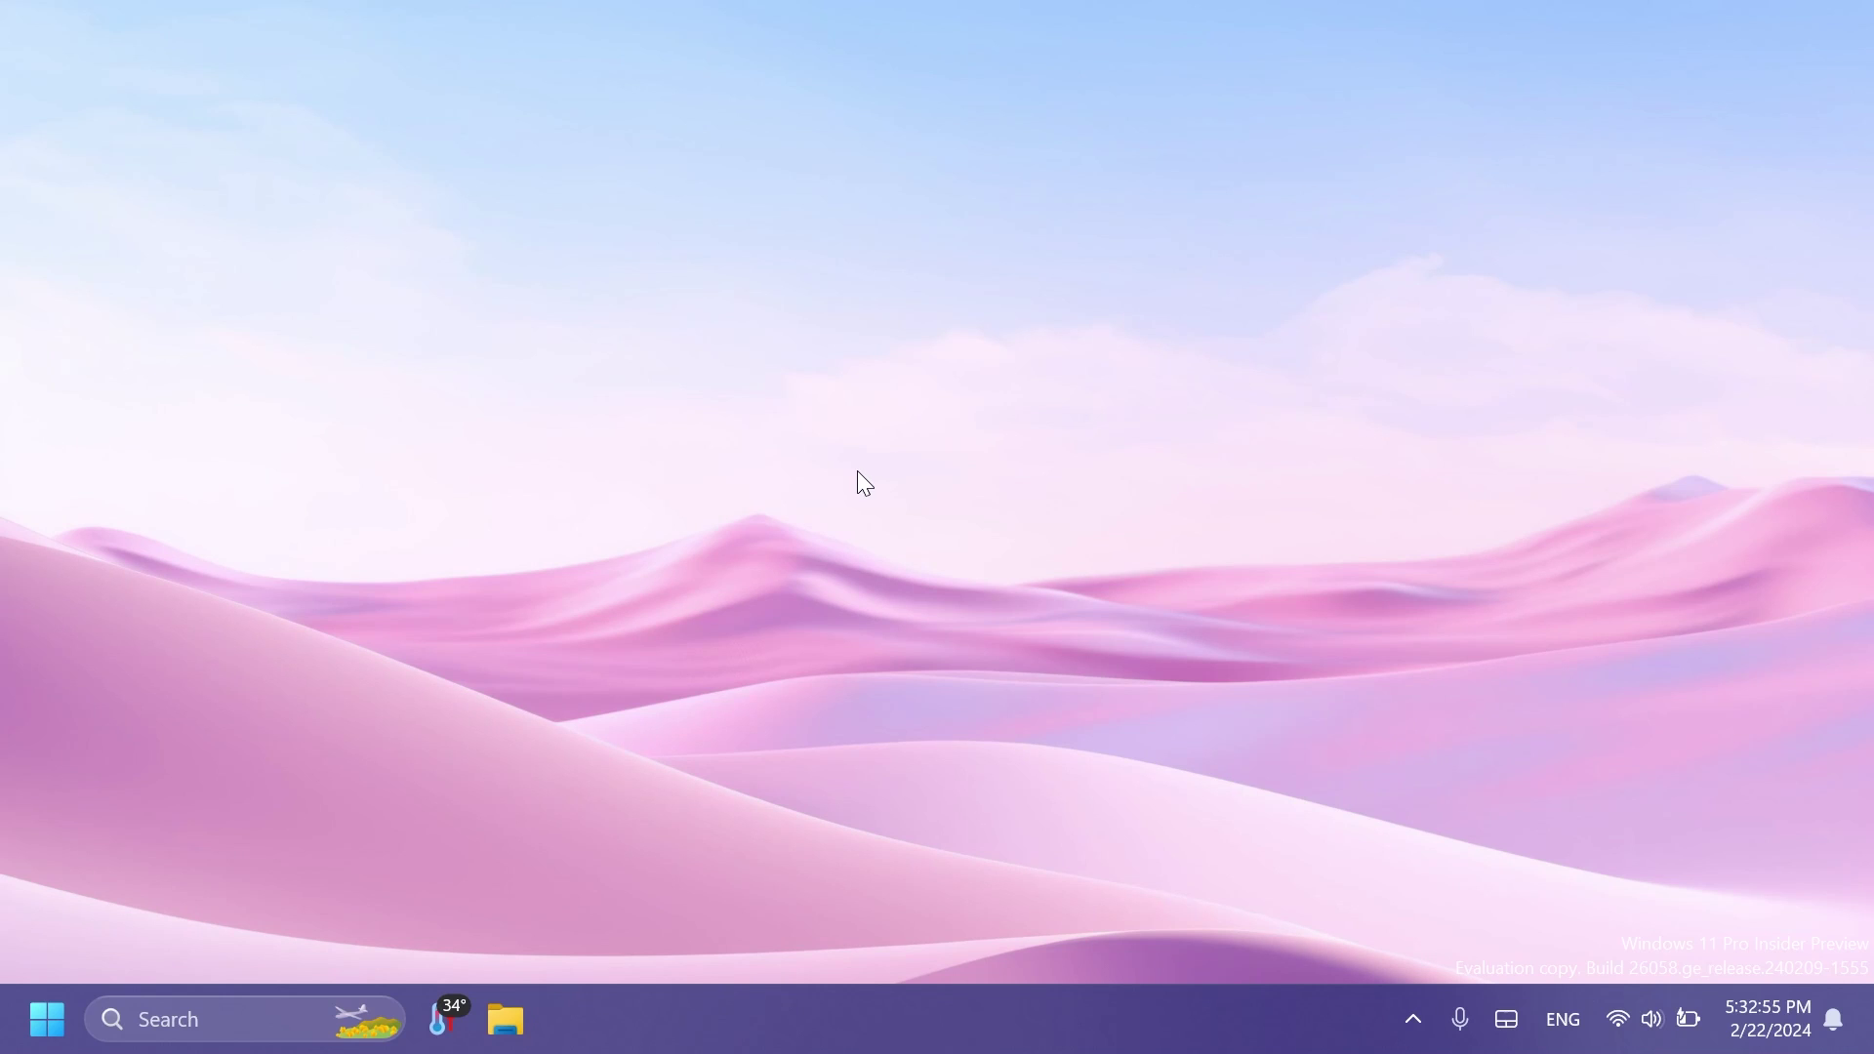
# Open Settings and go to System › Display › Graphics, where Automatic super resolution is on.
pyautogui.click(246, 1023)
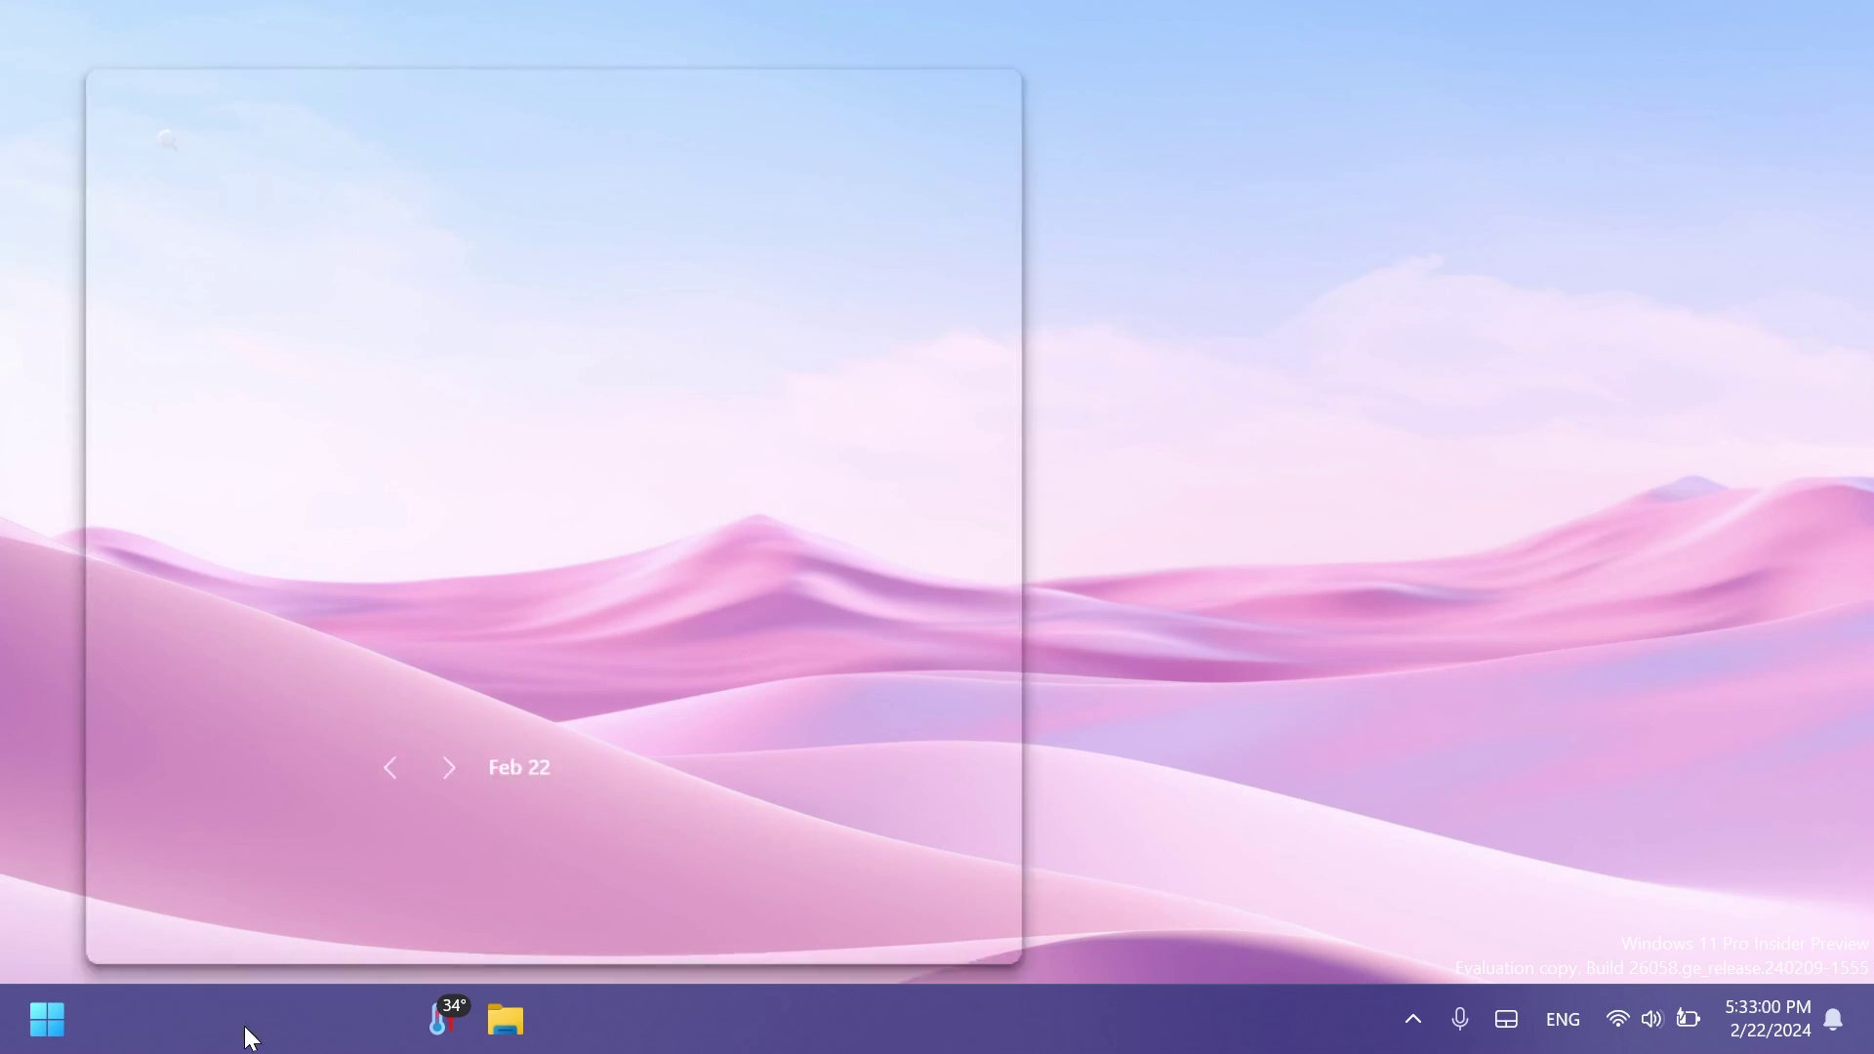
pyautogui.click(251, 403)
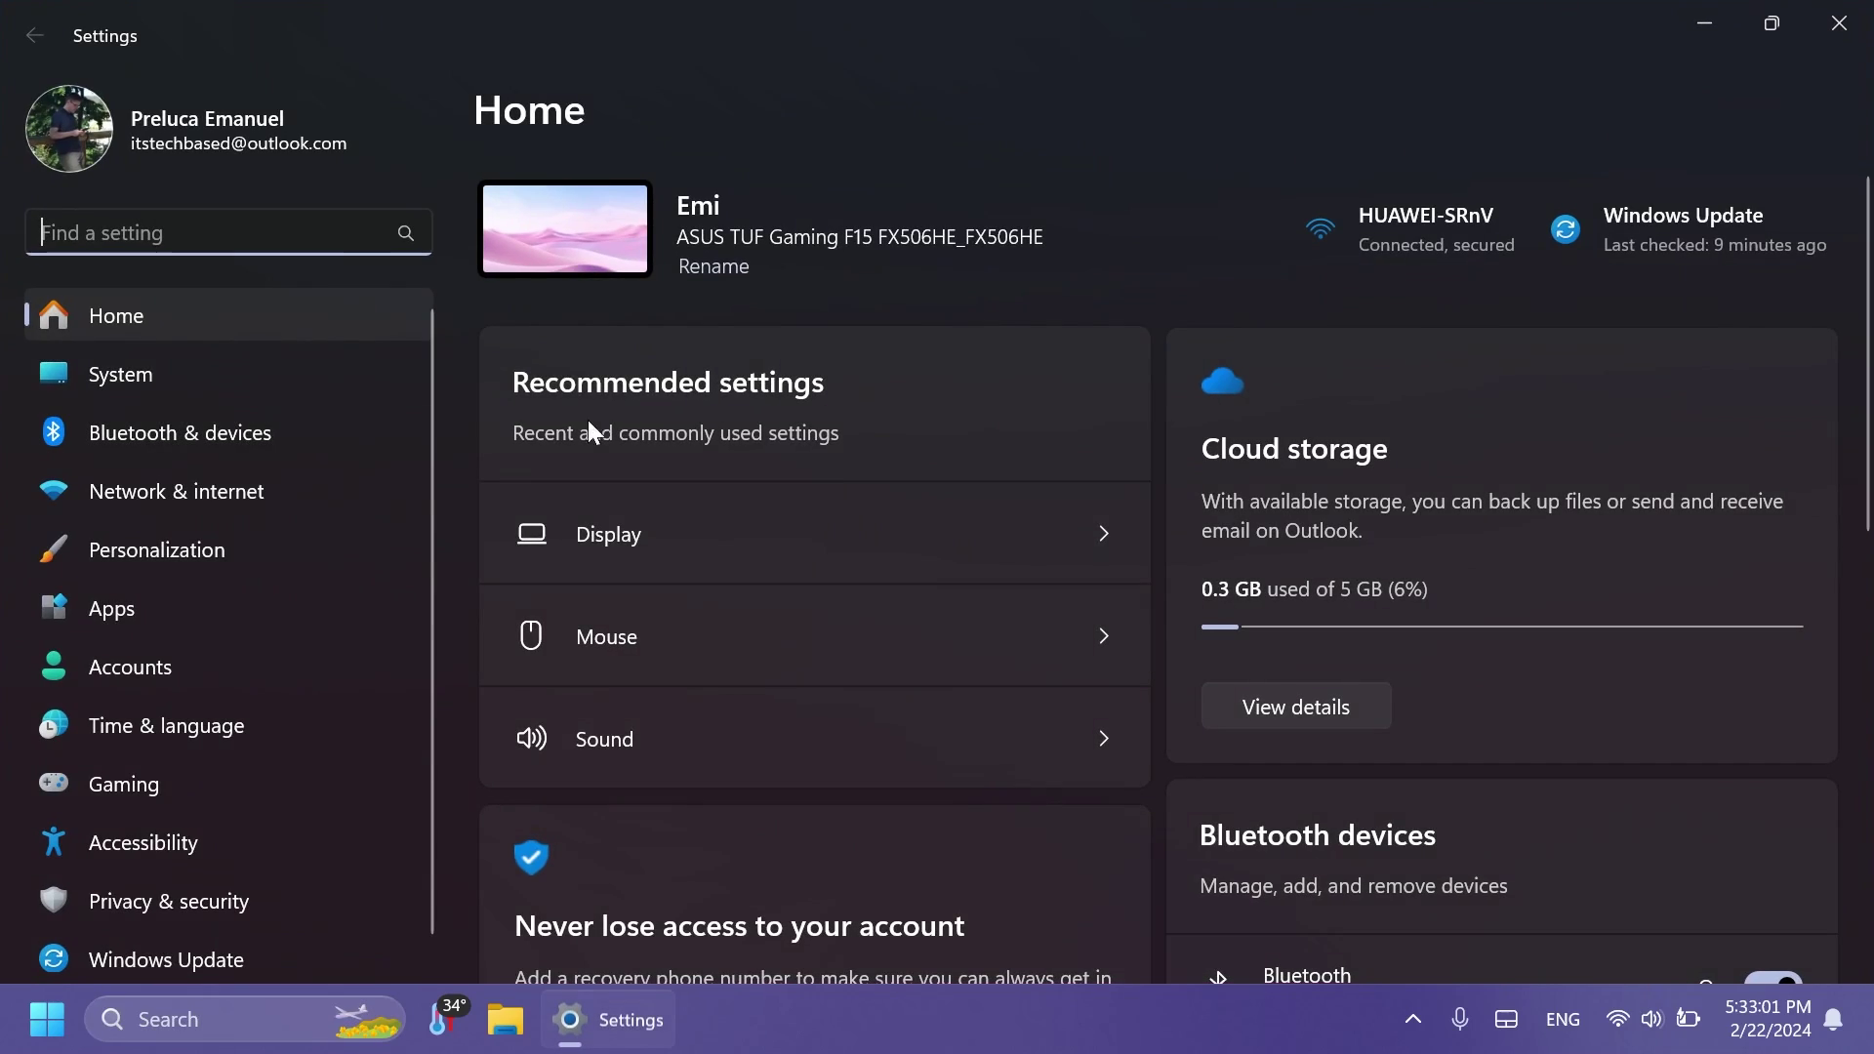
pyautogui.click(109, 381)
pyautogui.click(660, 409)
pyautogui.scroll(-5, 734, 433)
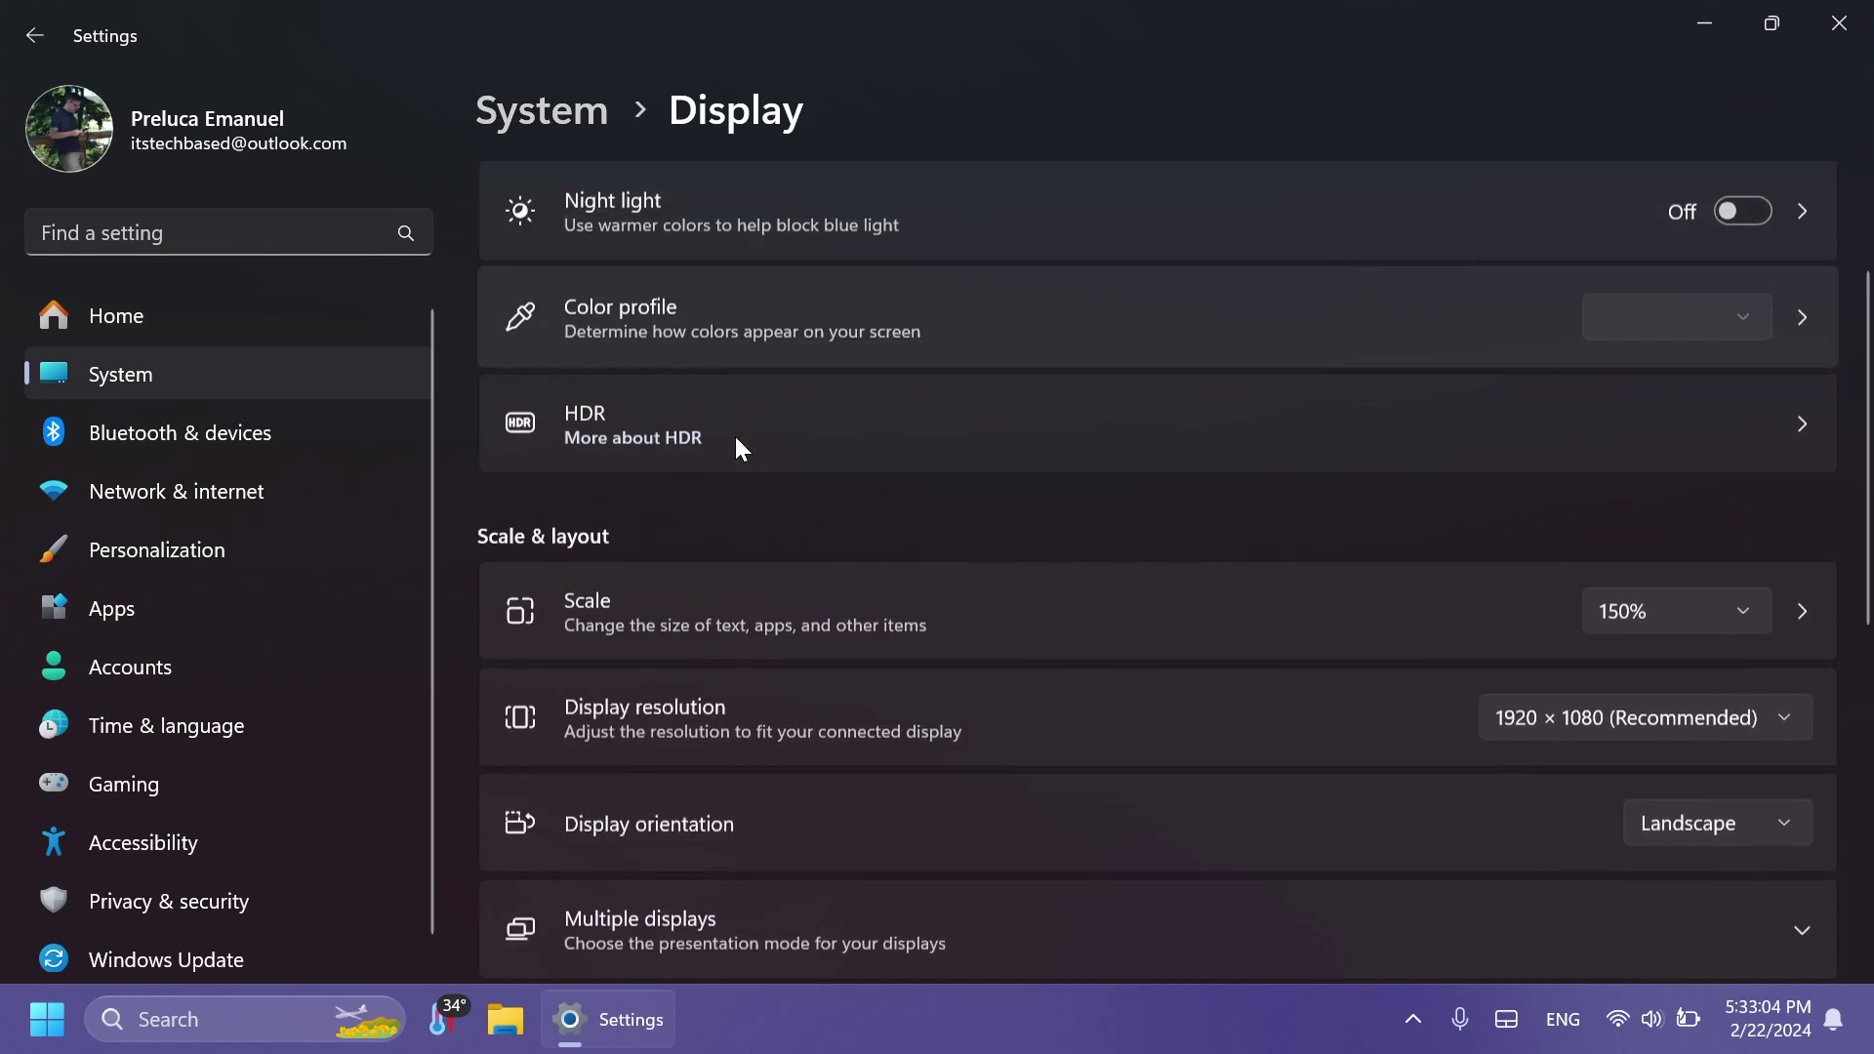
pyautogui.scroll(-3, 801, 615)
pyautogui.scroll(-2, 661, 787)
pyautogui.click(661, 720)
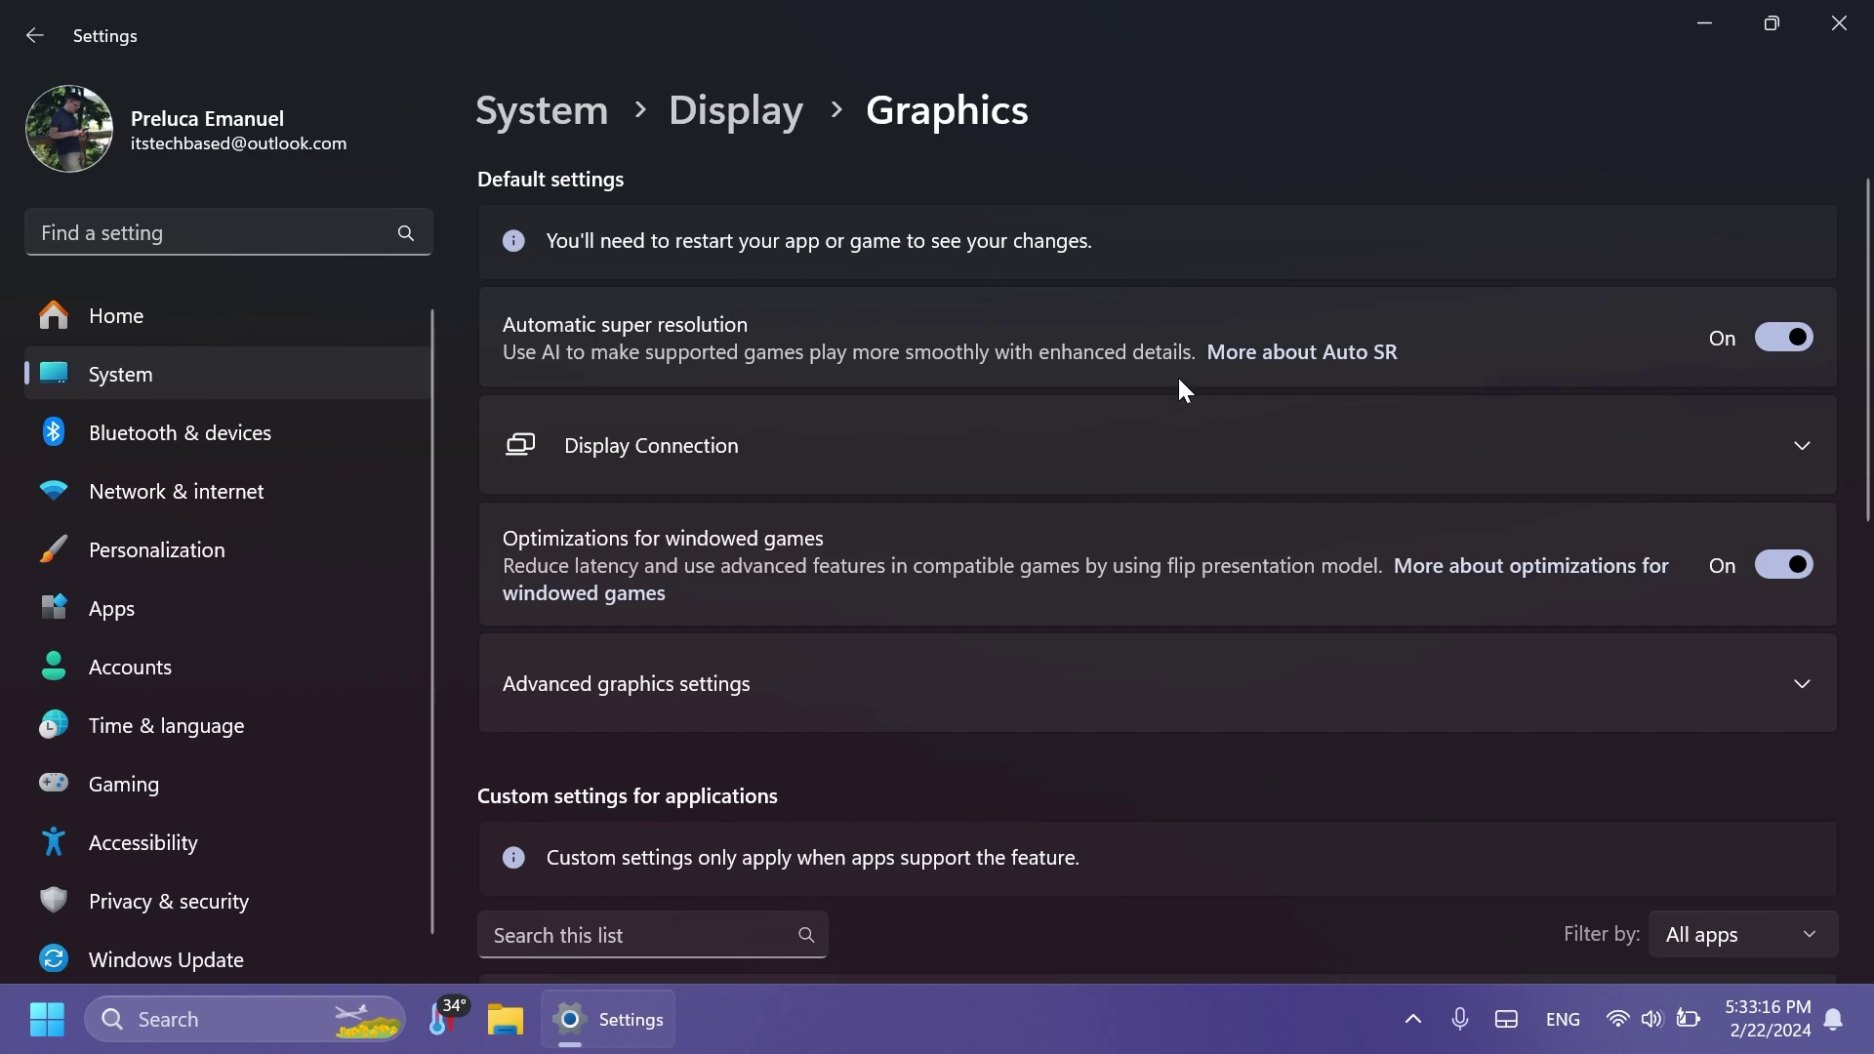
pyautogui.click(1313, 352)
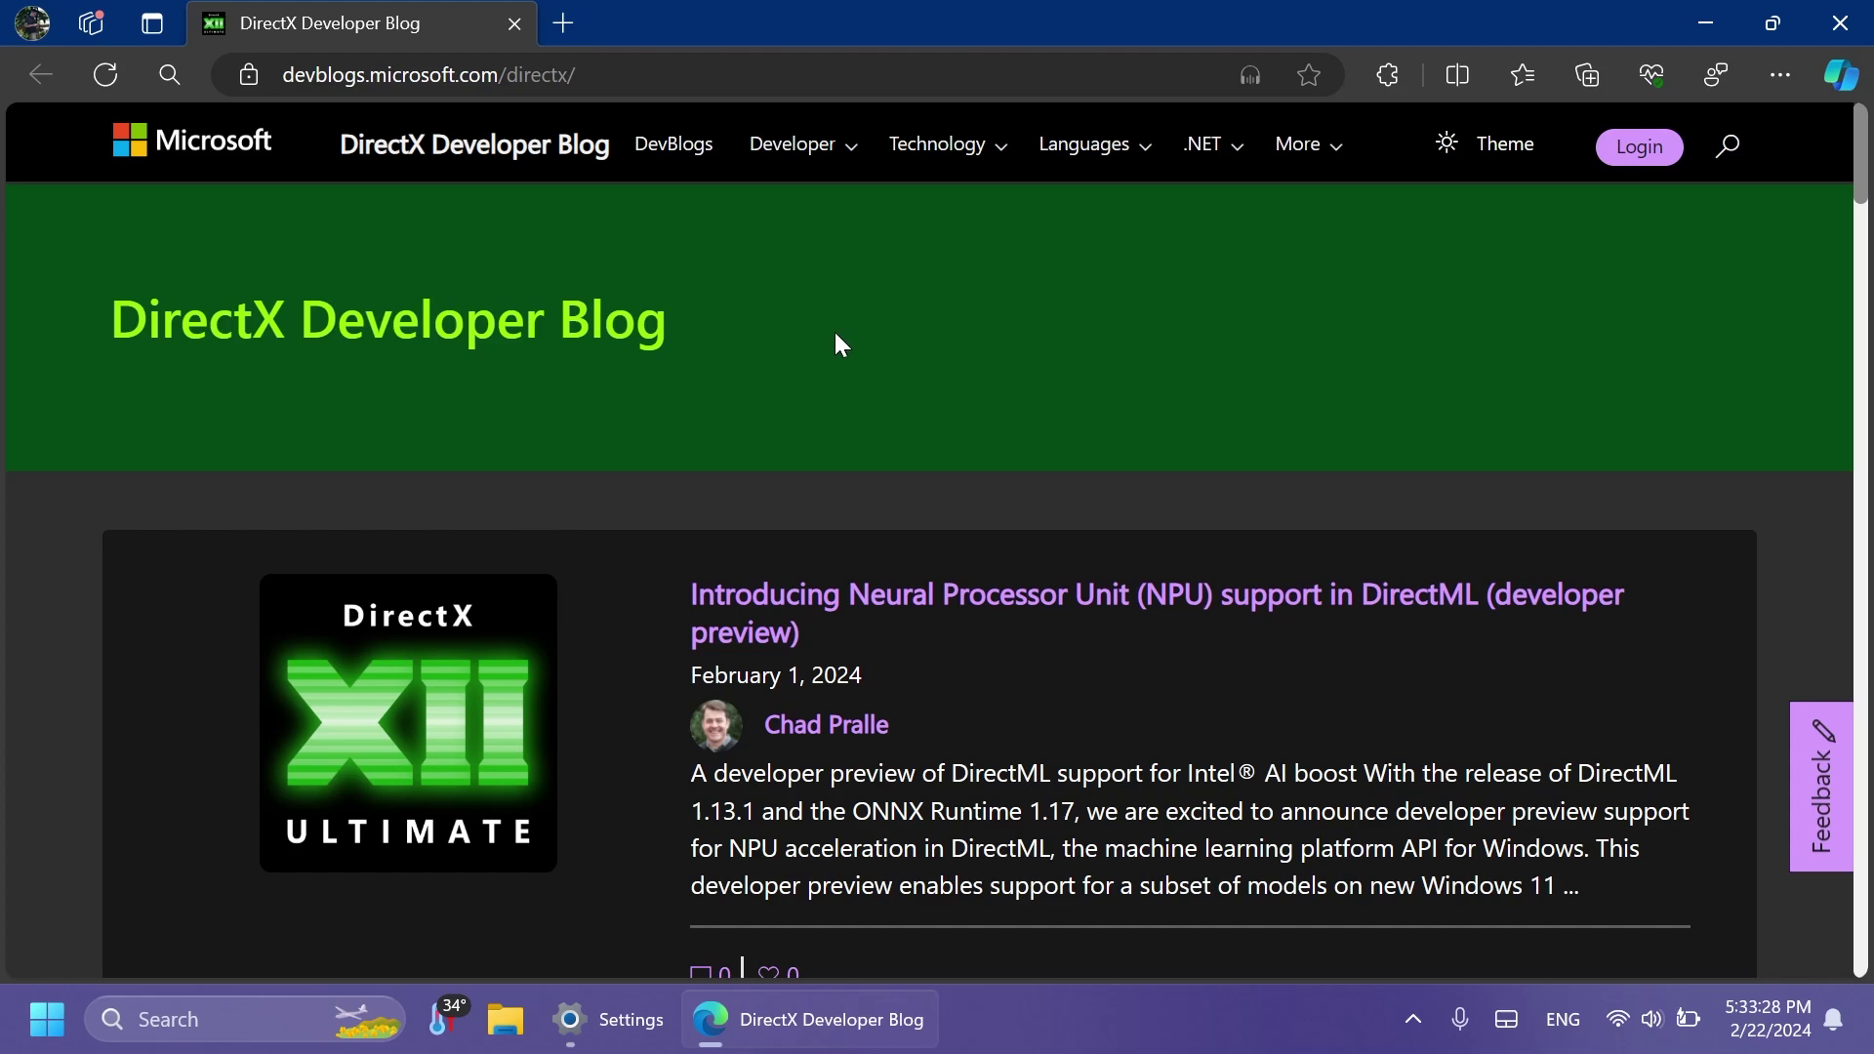
pyautogui.click(1841, 23)
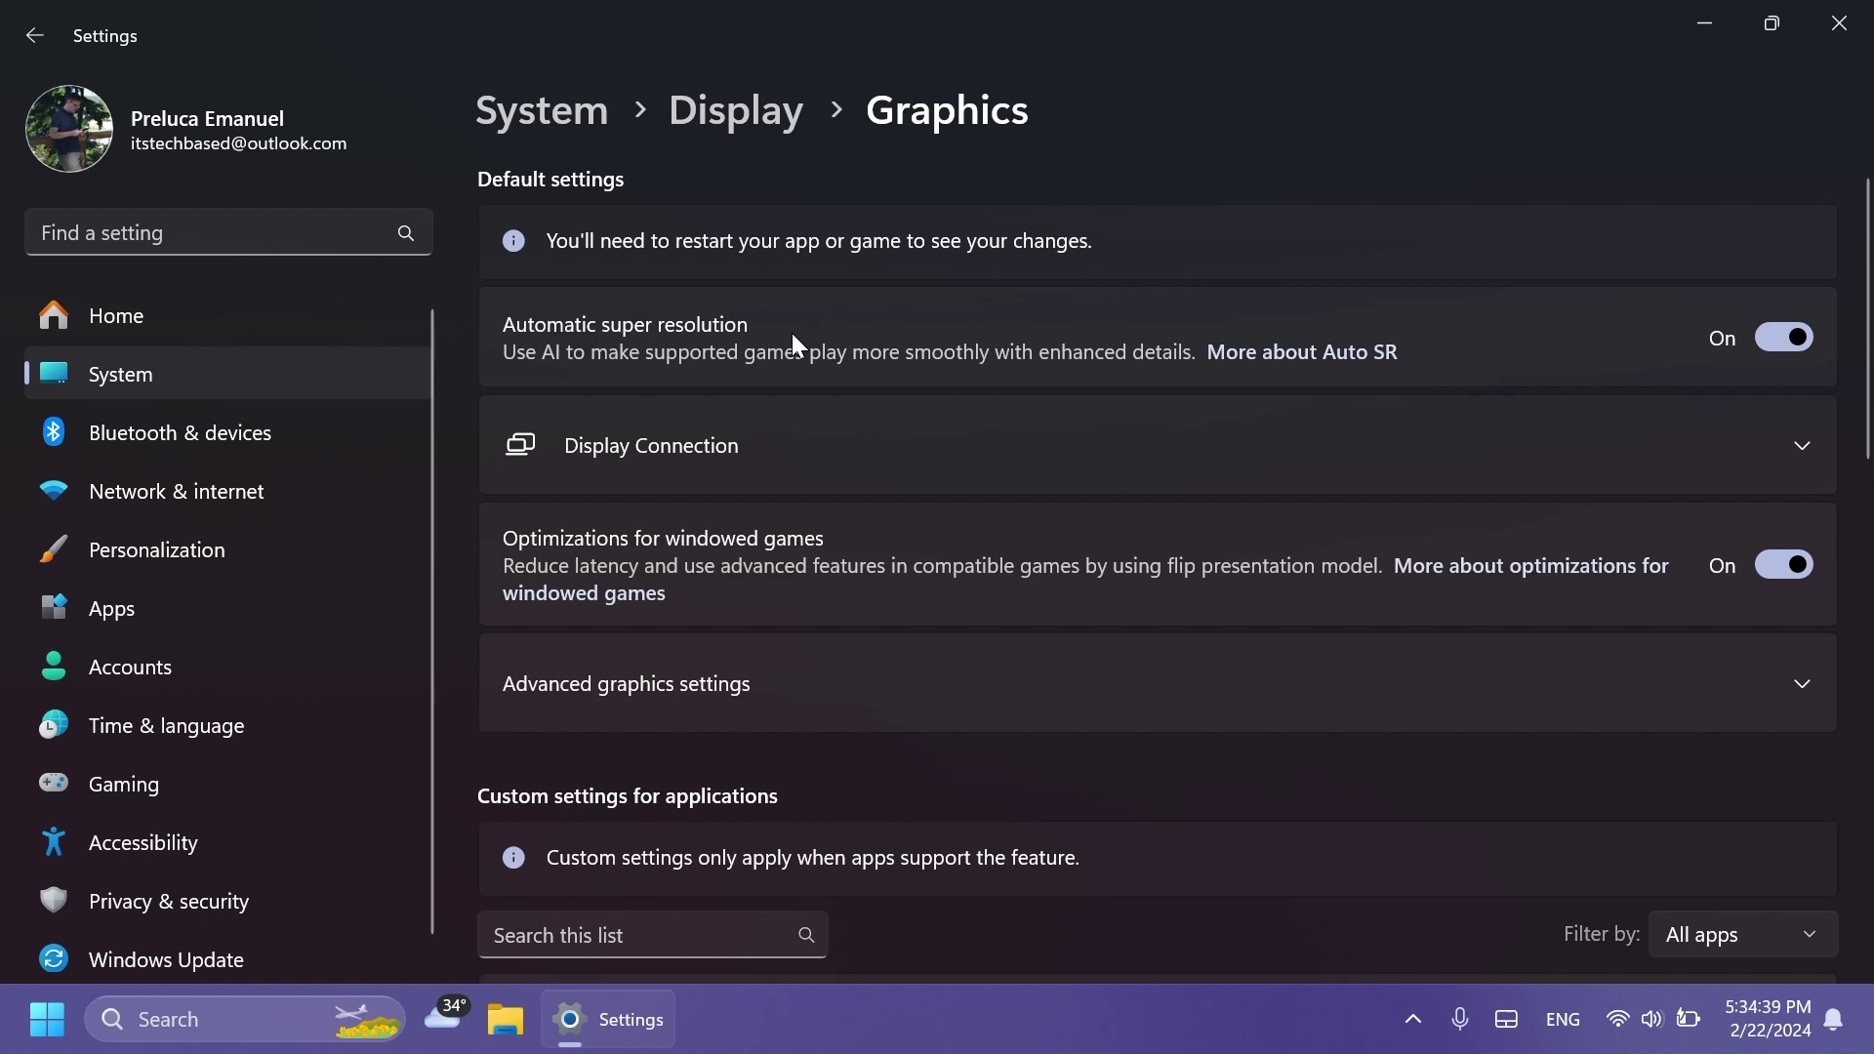
pyautogui.scroll(-2, 791, 332)
pyautogui.scroll(-1, 791, 334)
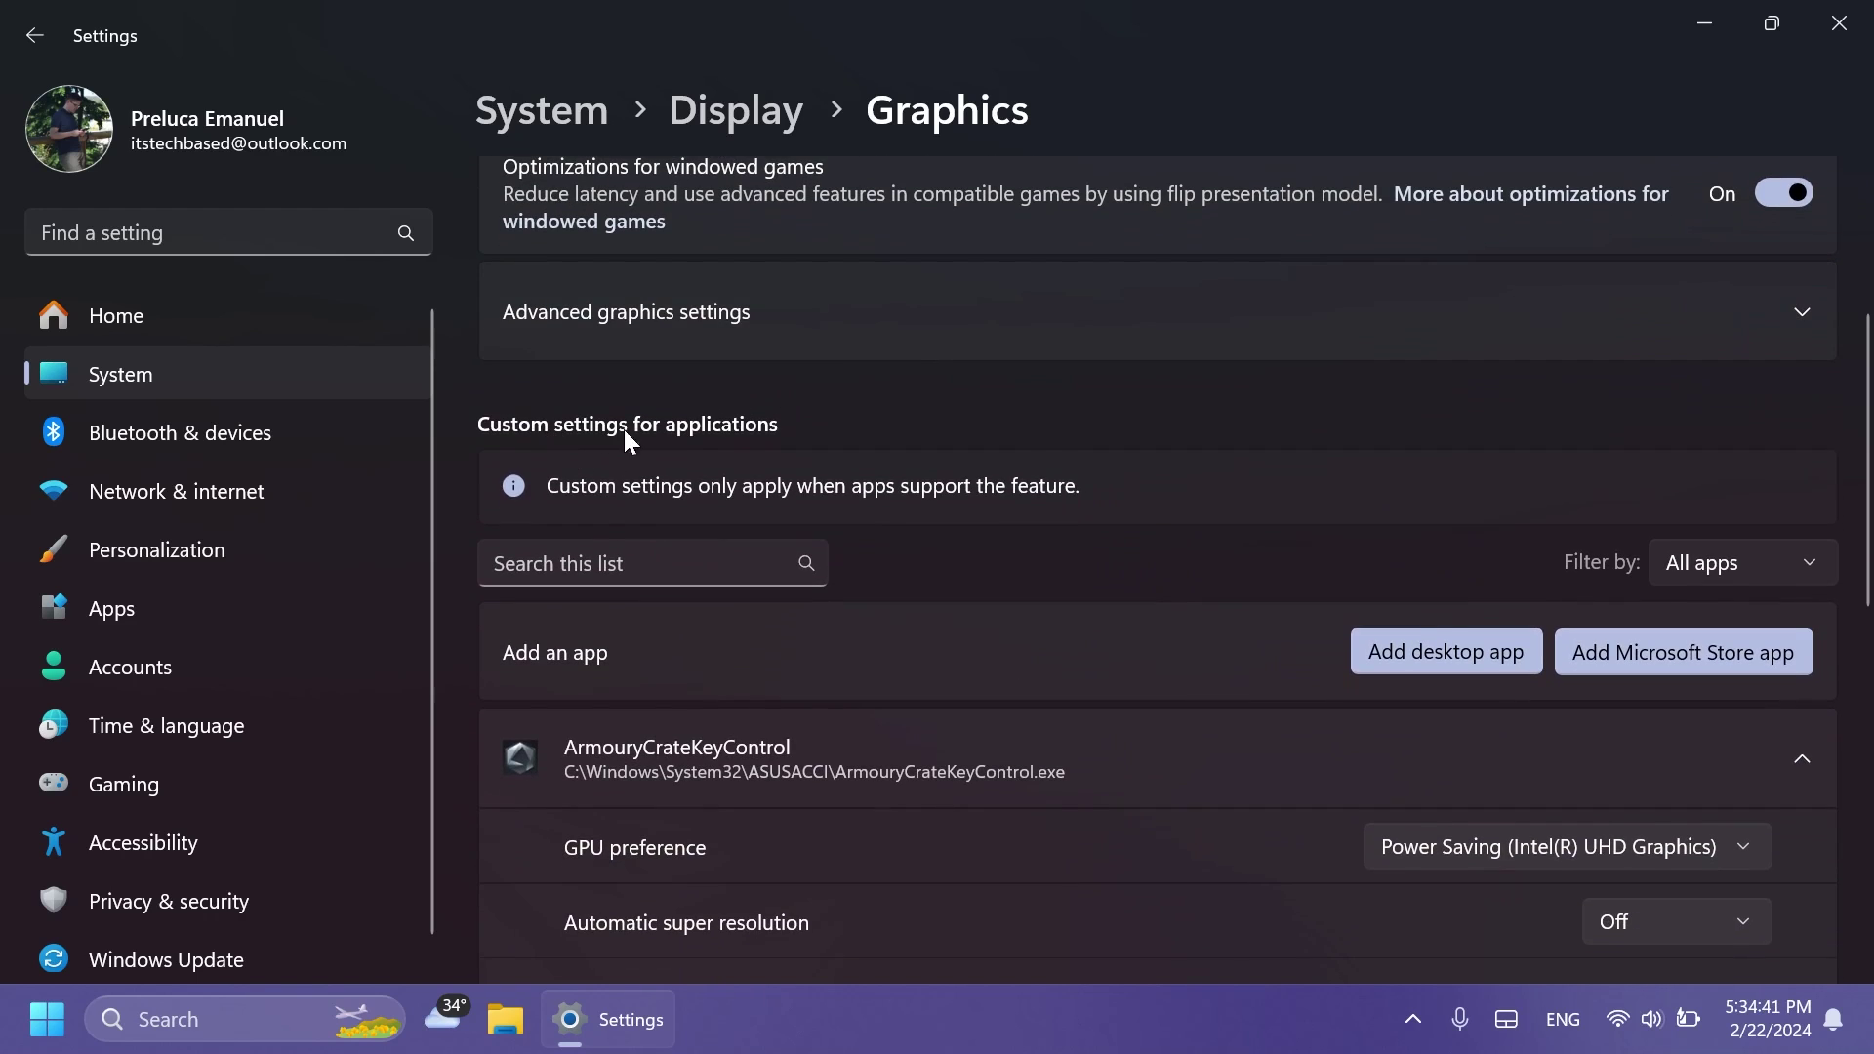
pyautogui.scroll(-1, 1049, 417)
pyautogui.scroll(-4, 934, 420)
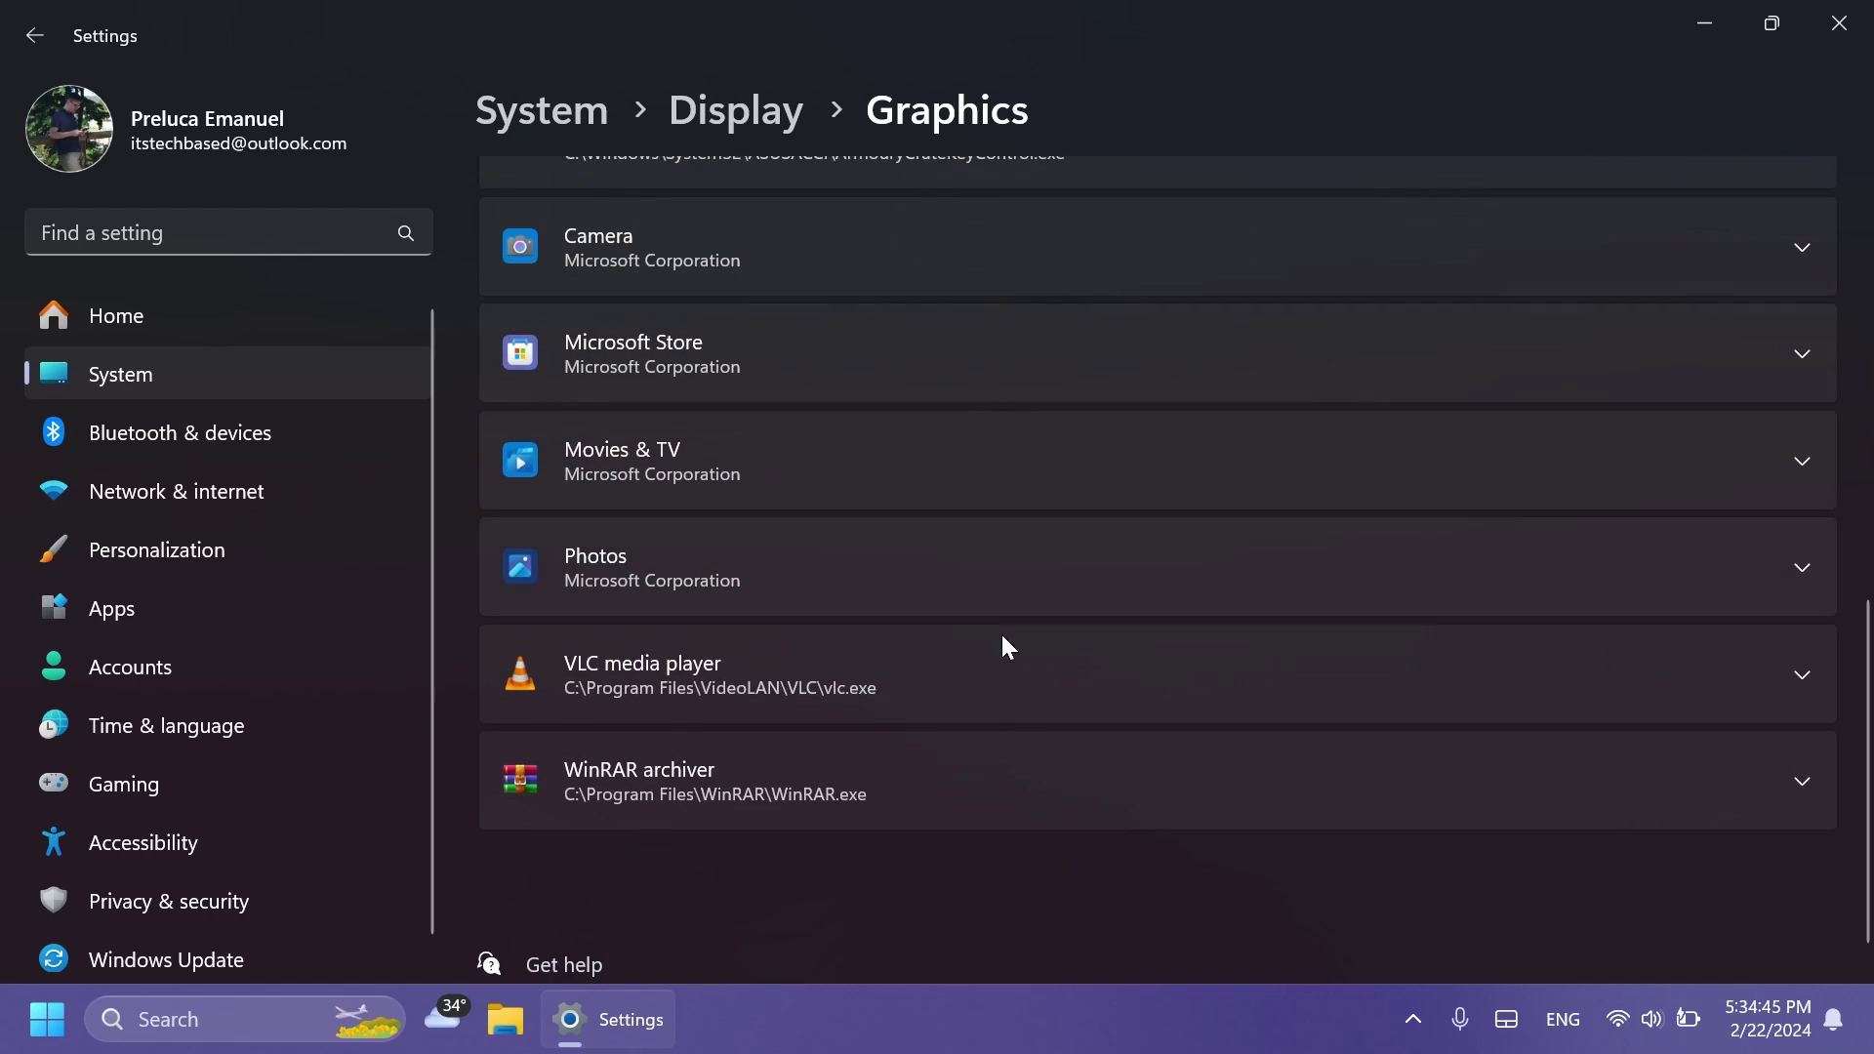
# Check super resolution for Camera, ArmouryCrateKeyControl and Microsoft Store, leaving each Off.
pyautogui.click(884, 360)
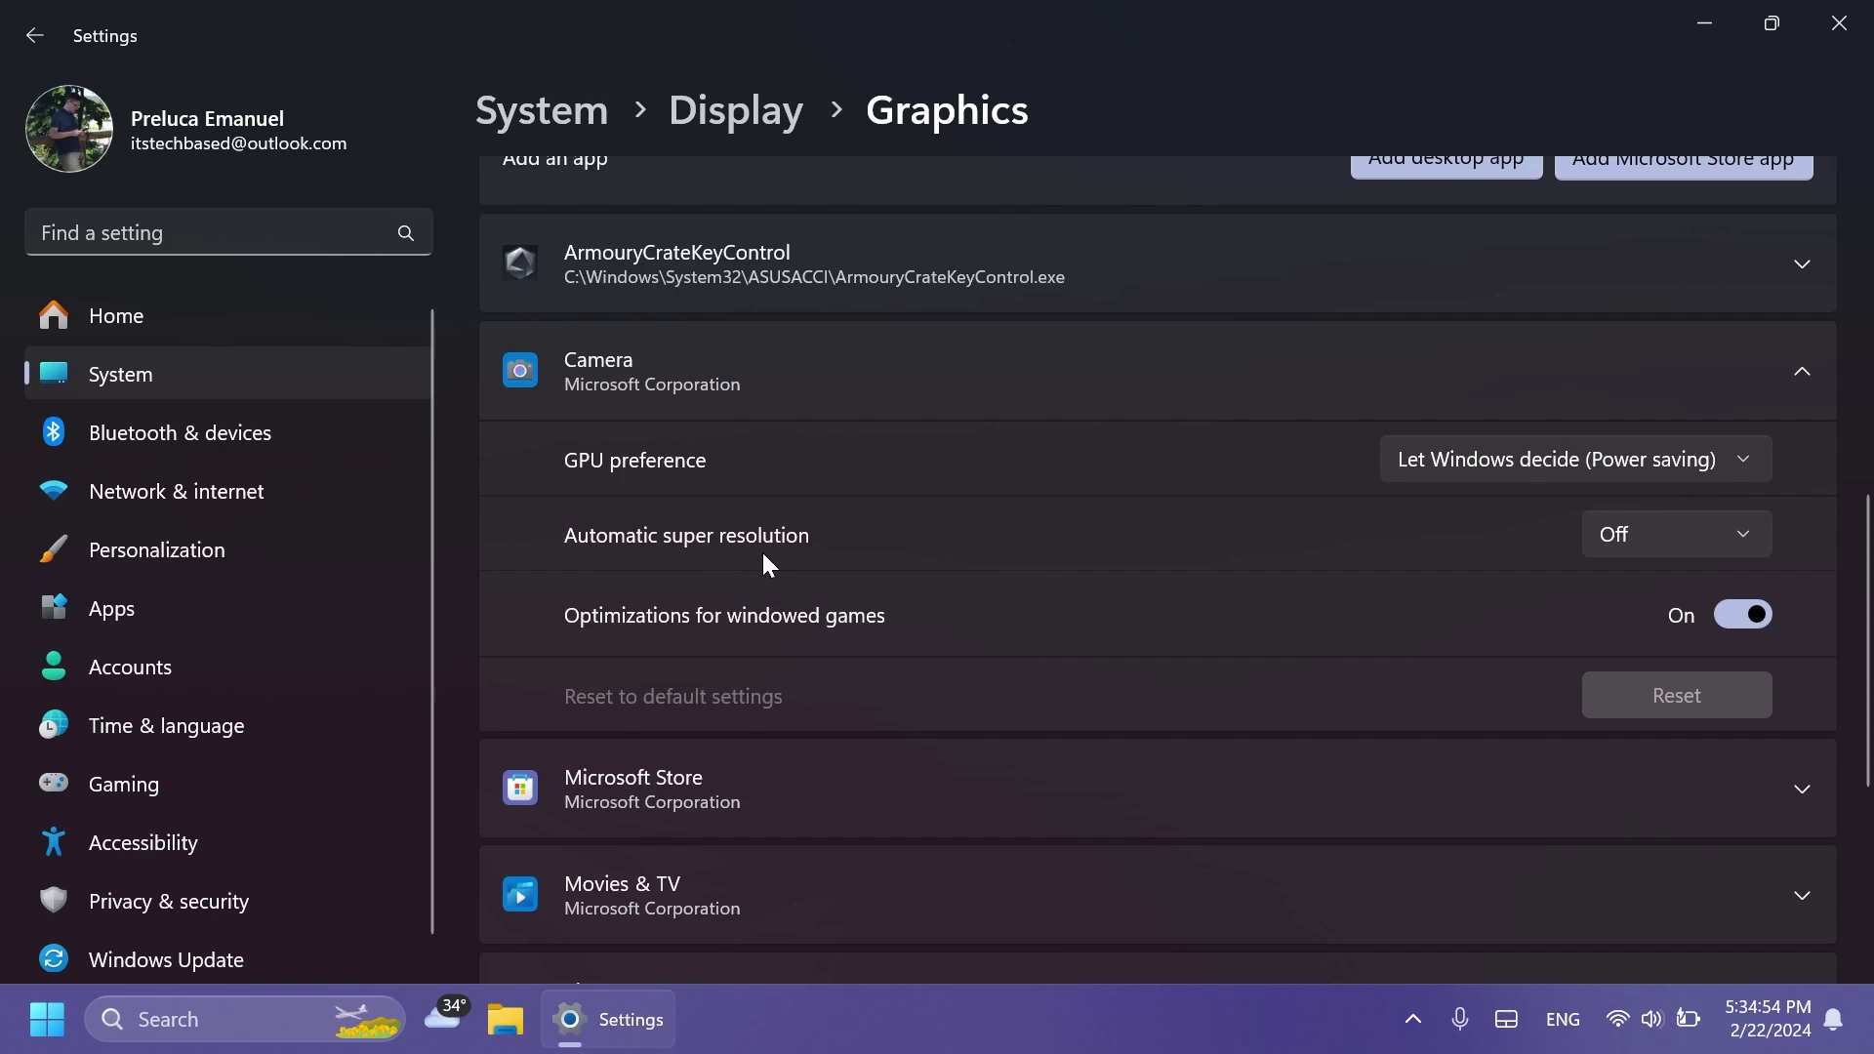
pyautogui.click(1662, 549)
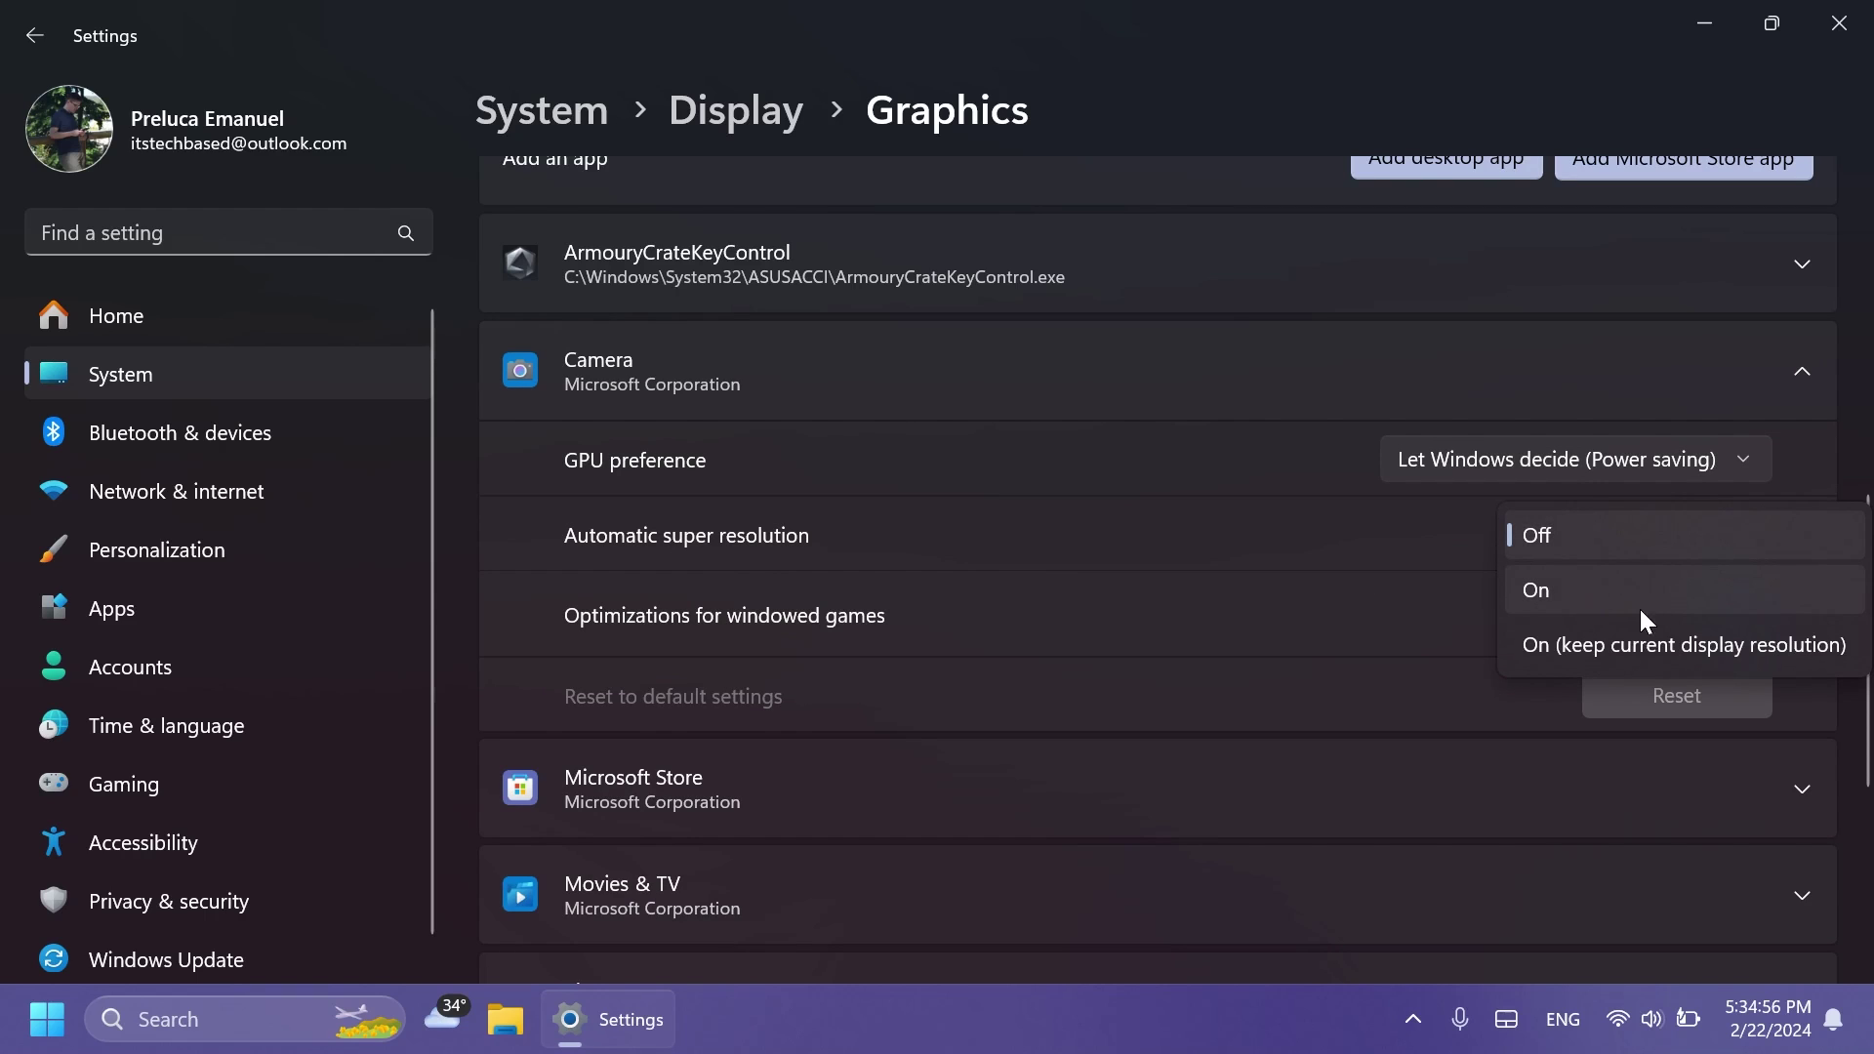
pyautogui.click(907, 455)
pyautogui.scroll(3, 923, 512)
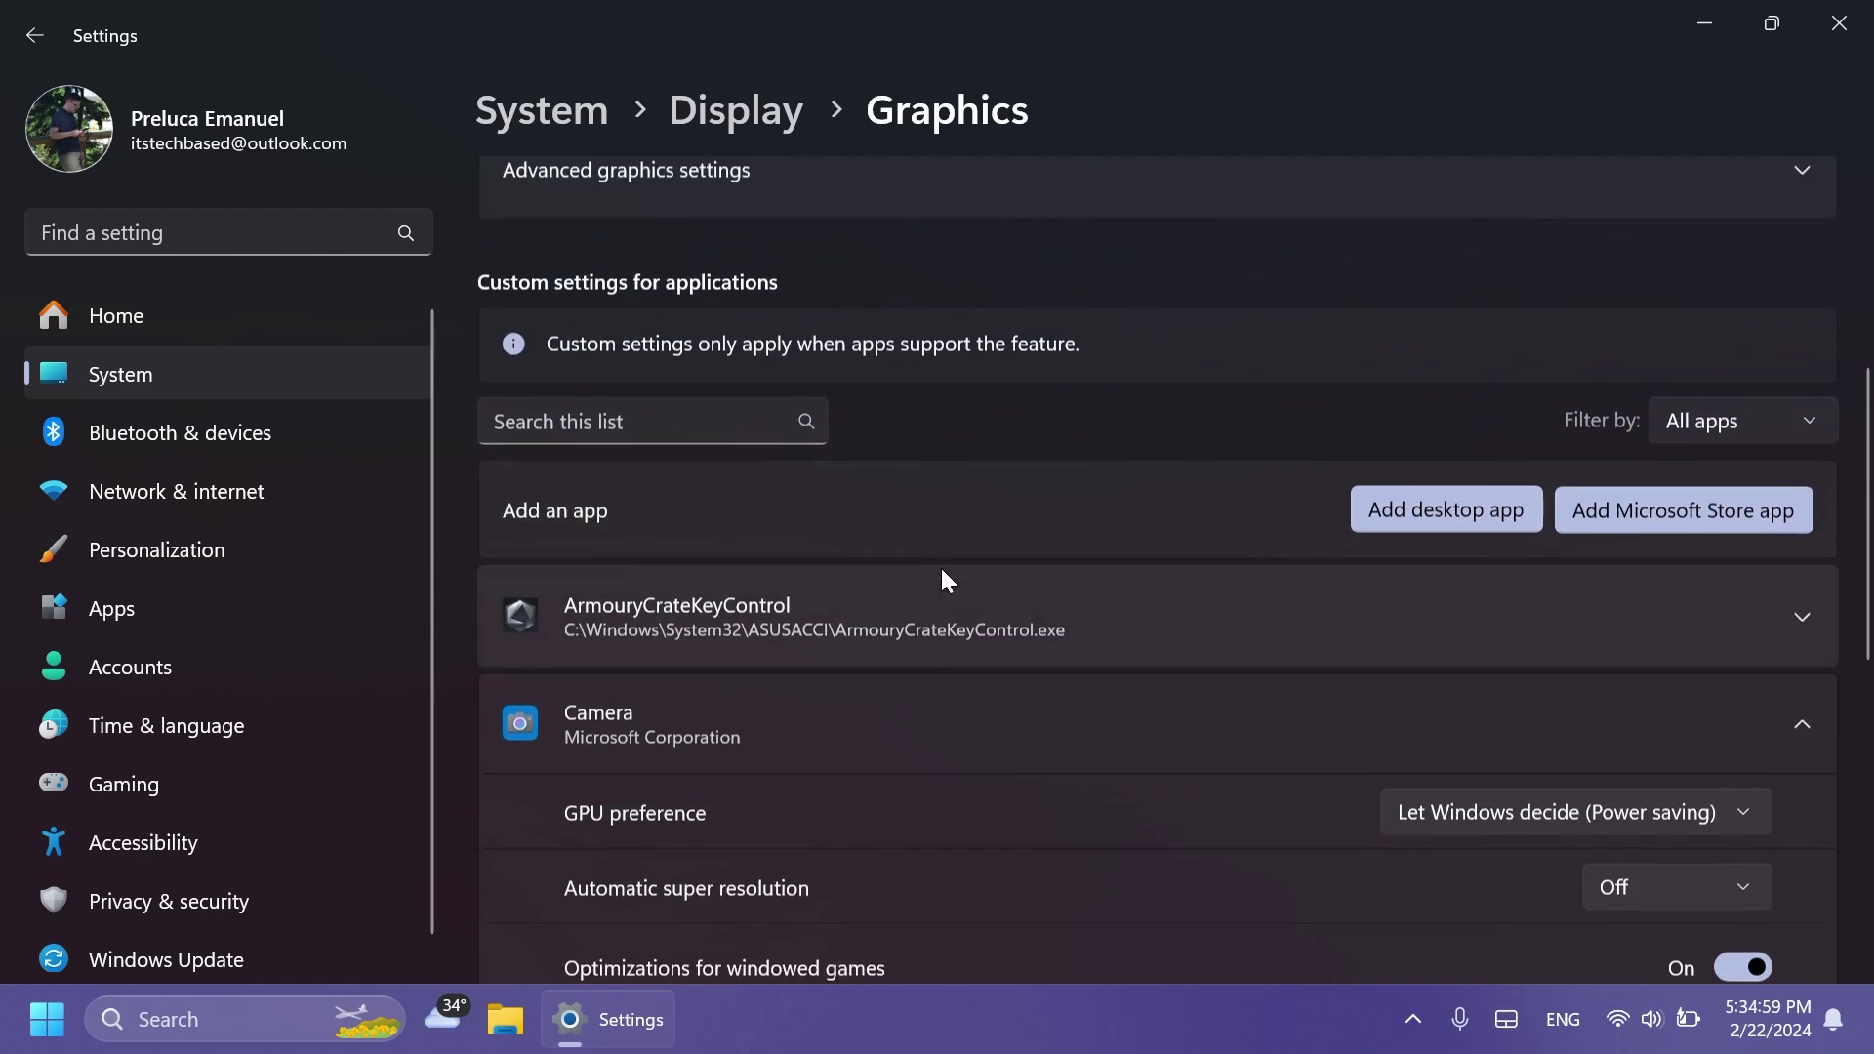
pyautogui.click(1008, 586)
pyautogui.scroll(-2, 1012, 594)
pyautogui.click(1661, 548)
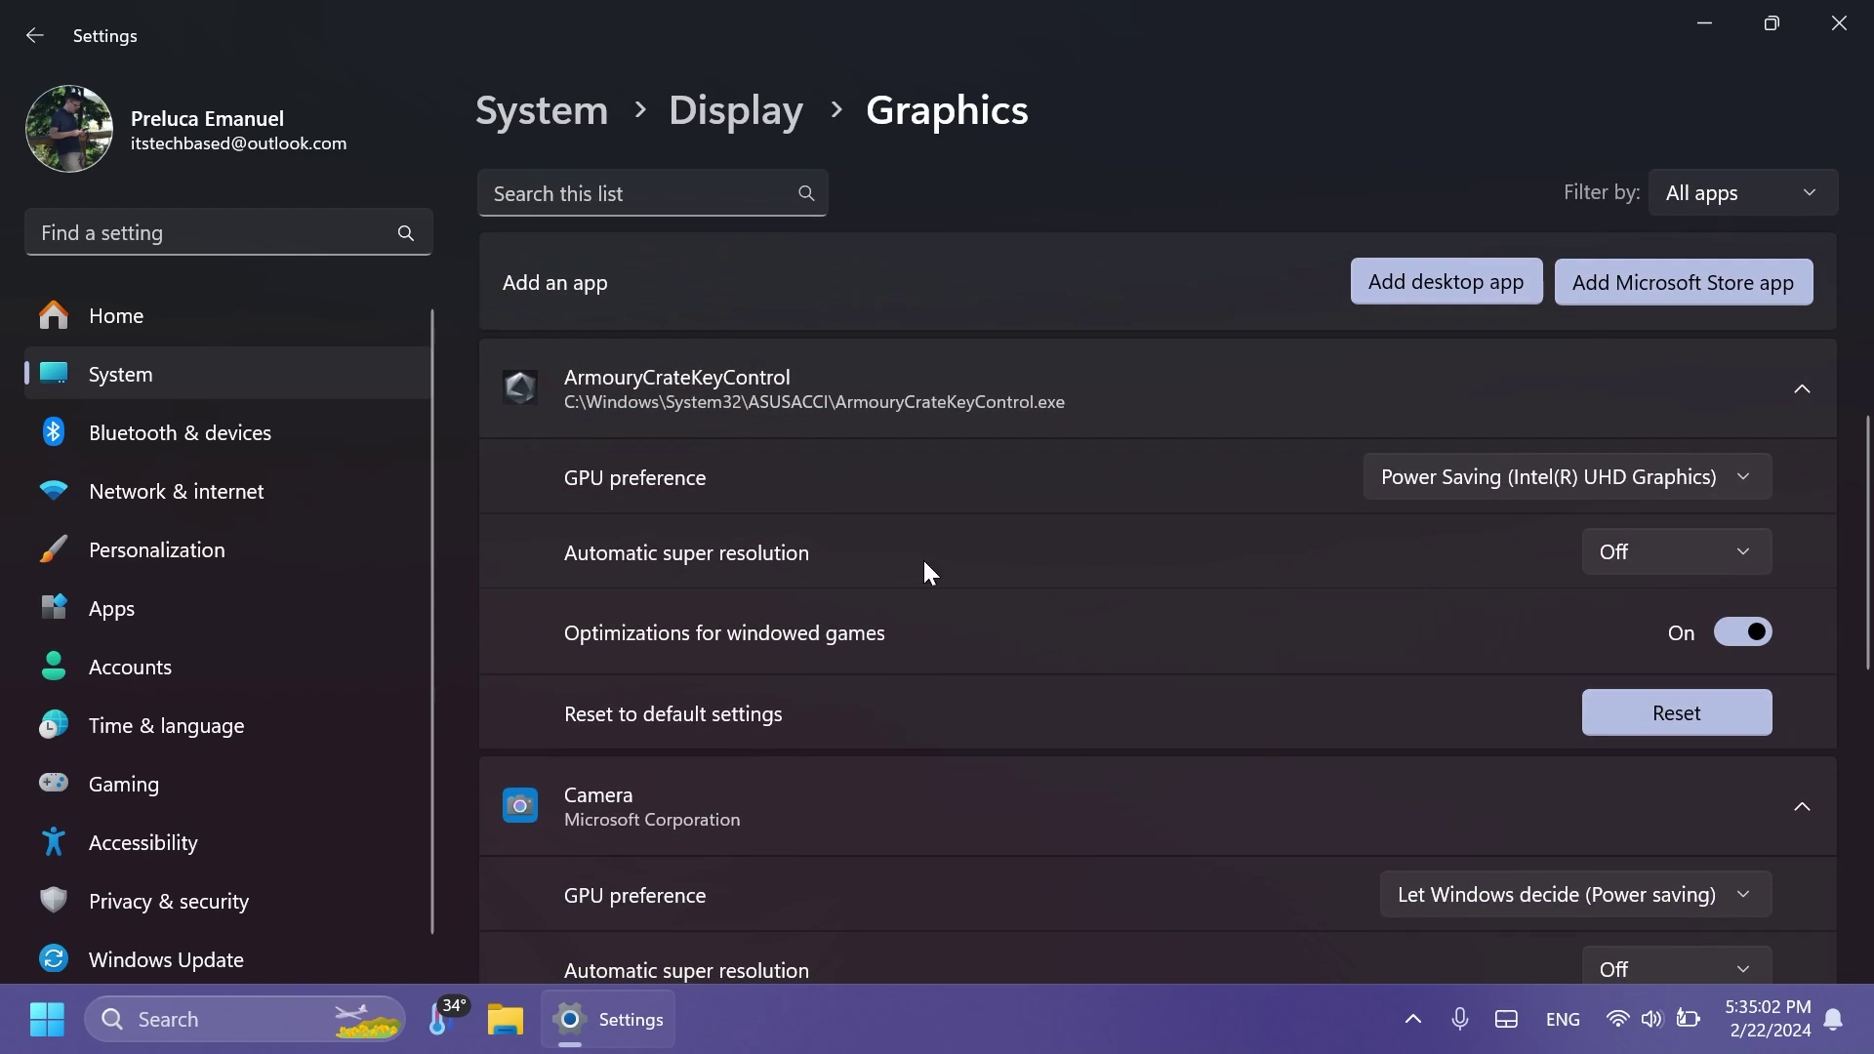
pyautogui.scroll(-3, 980, 563)
pyautogui.scroll(-4, 980, 571)
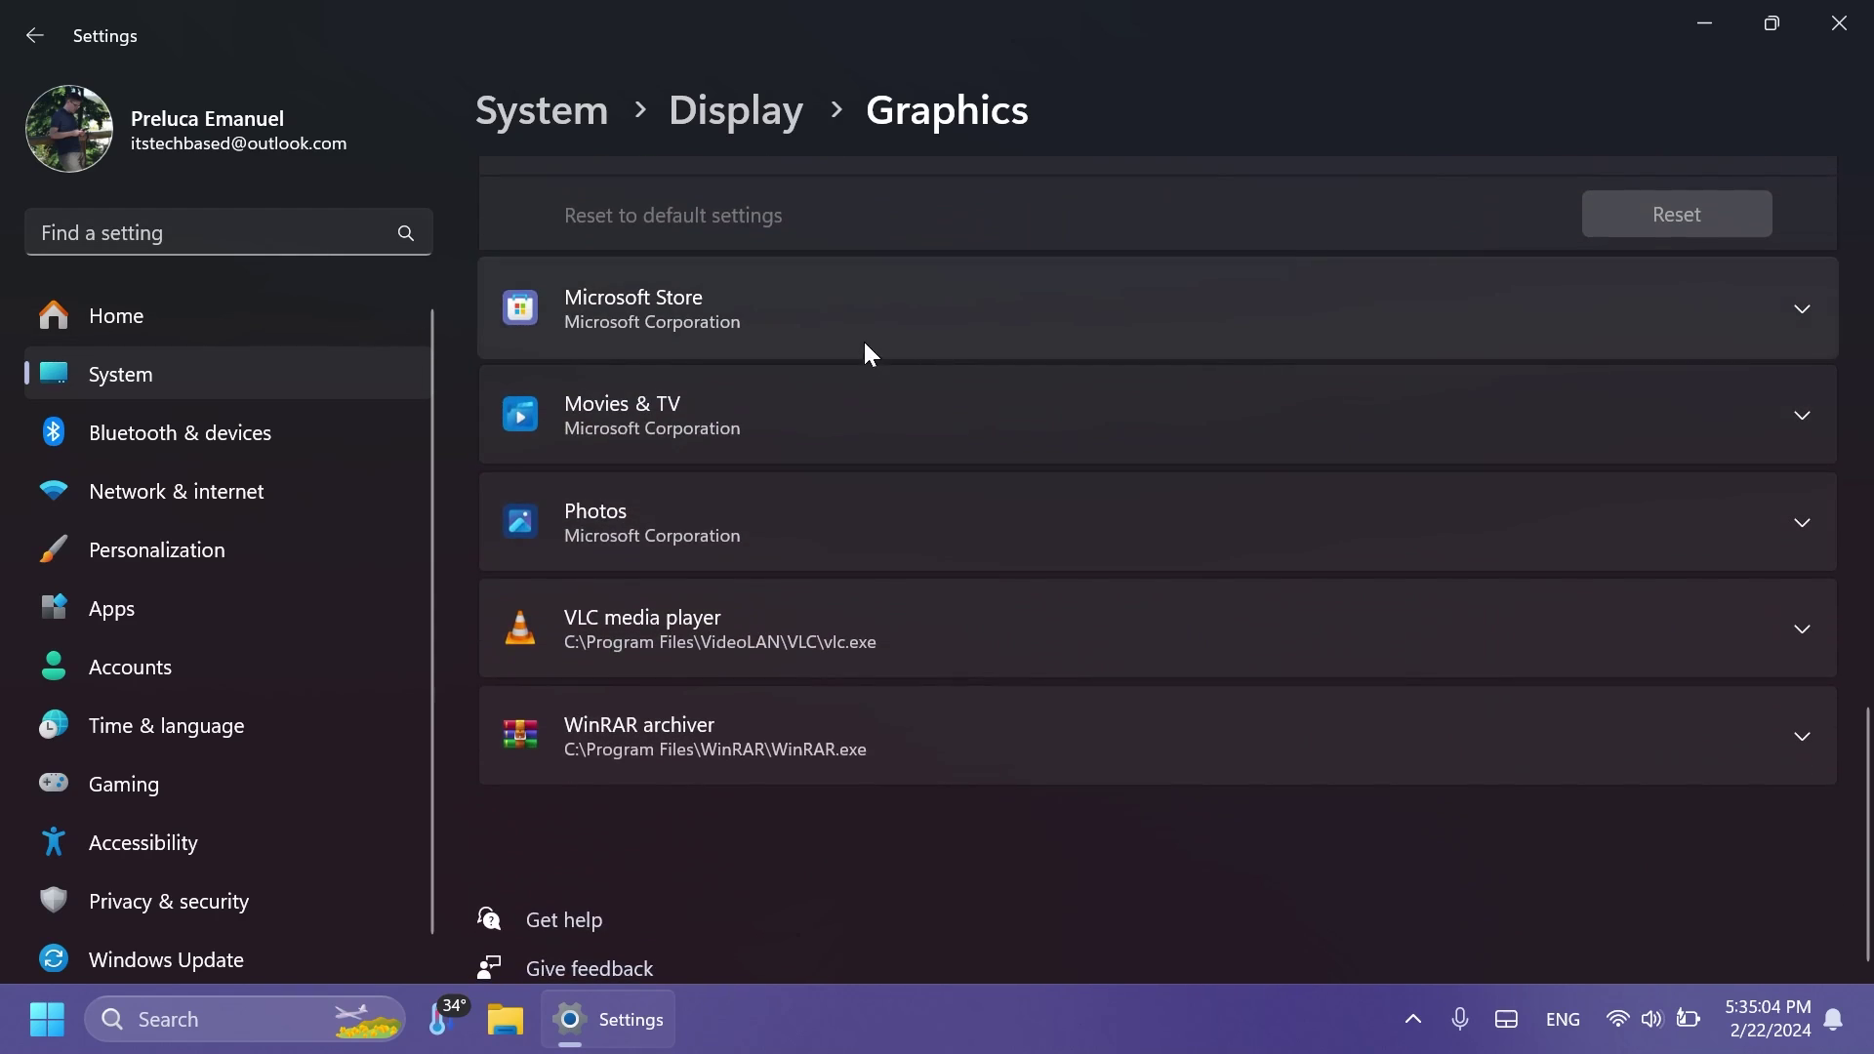
pyautogui.click(883, 330)
pyautogui.click(1609, 471)
pyautogui.click(1609, 472)
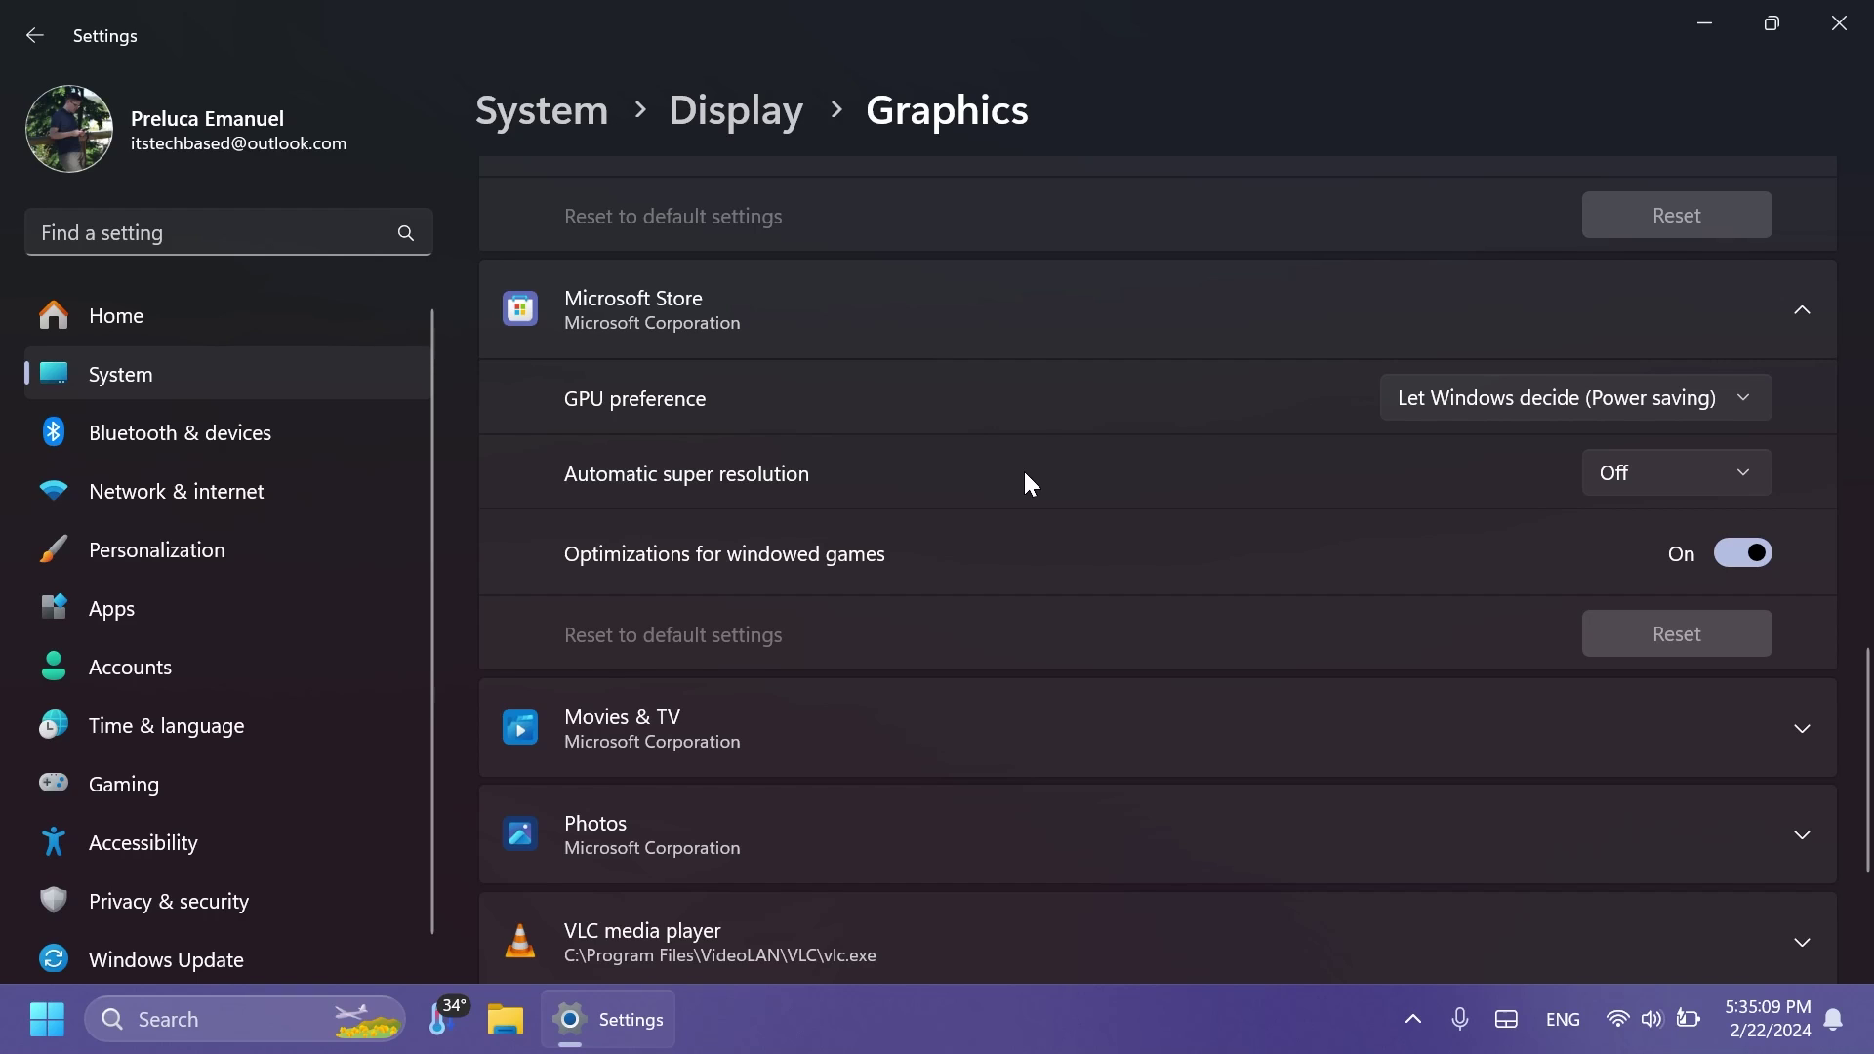
pyautogui.scroll(3, 1023, 468)
pyautogui.scroll(10, 1024, 468)
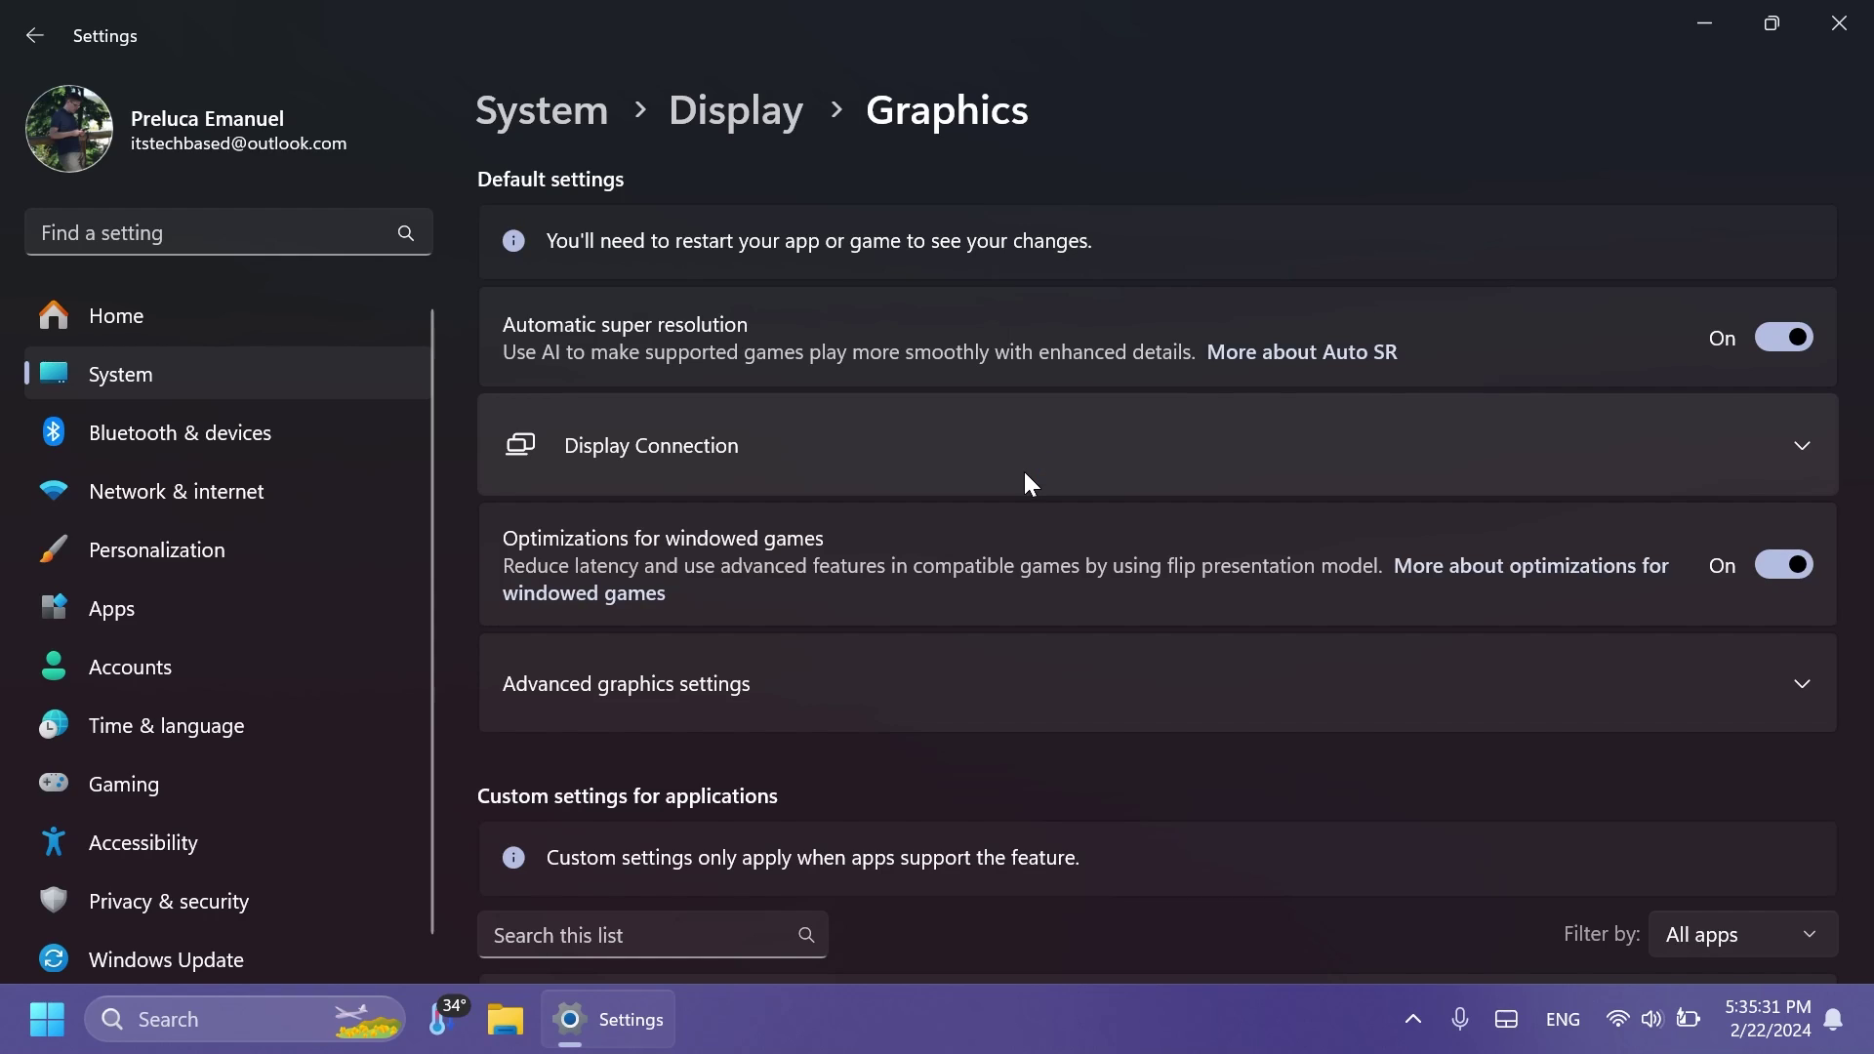
# Close the Settings window with Alt+F4, leaving the empty desktop.
pyautogui.hotkey('alt', 'F4')
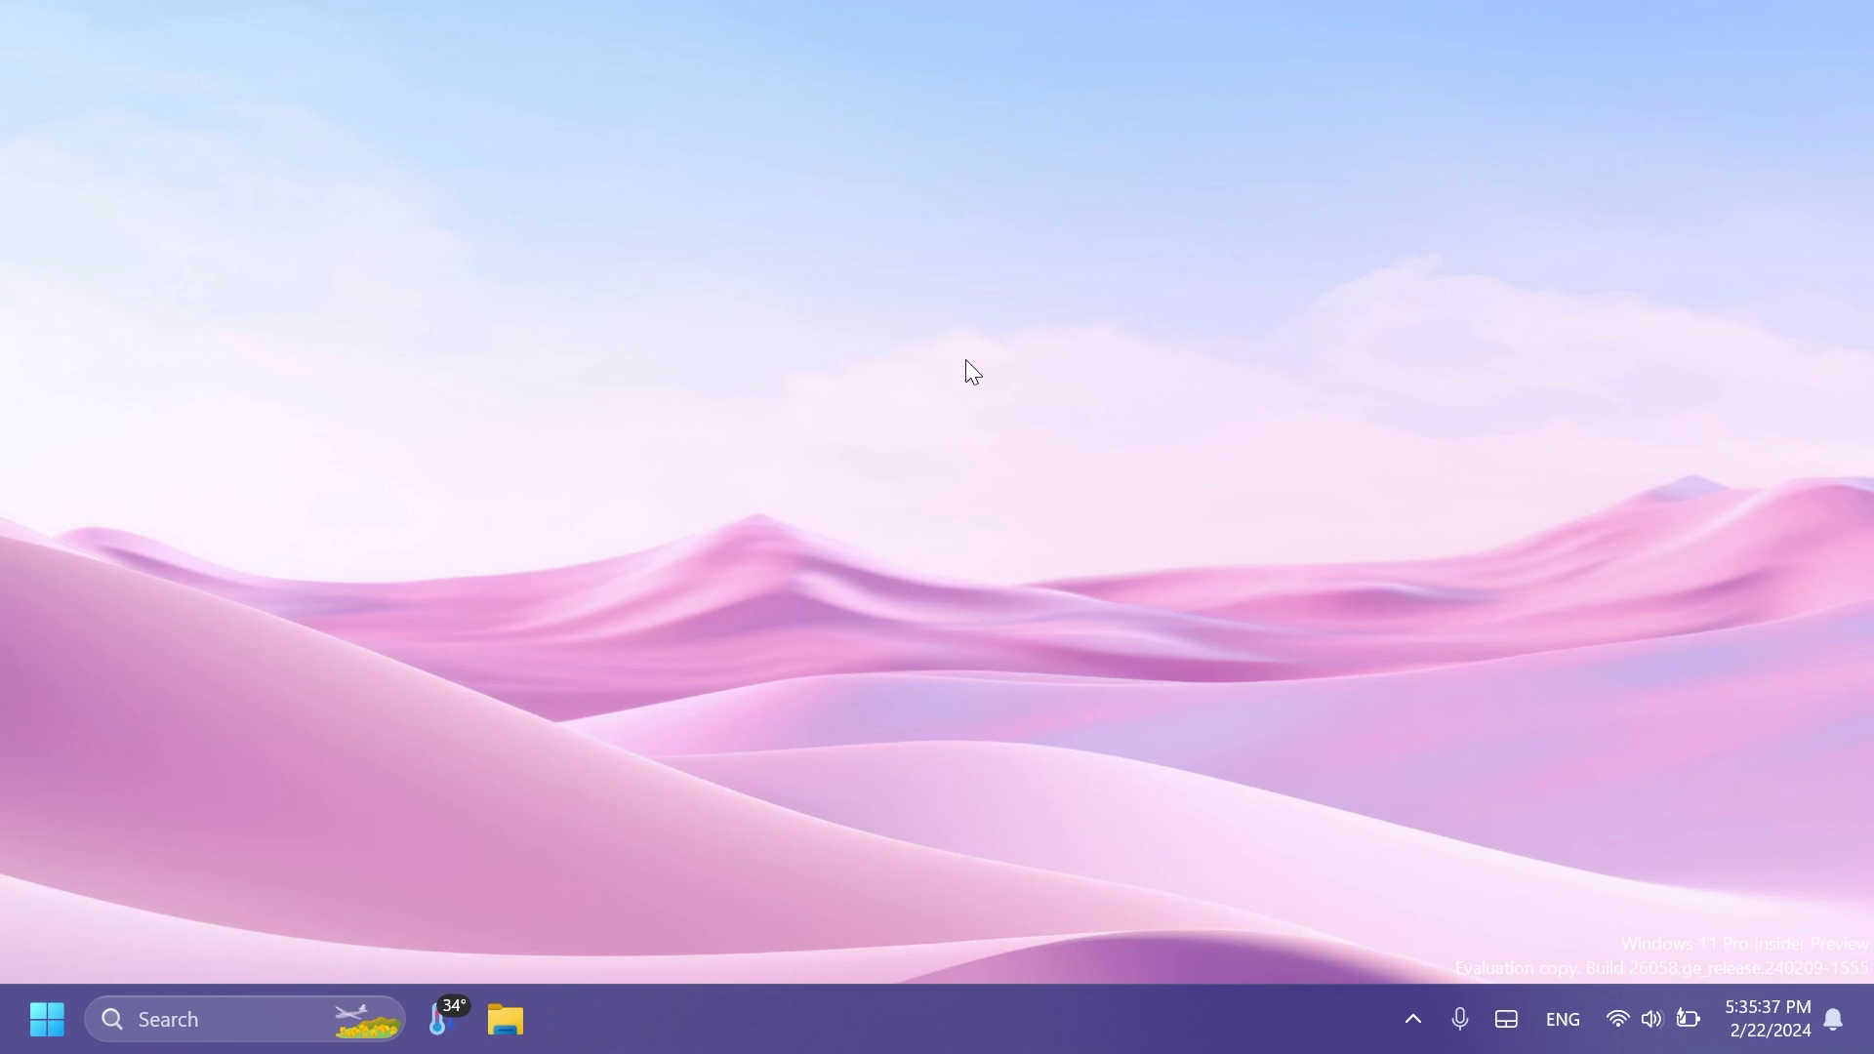